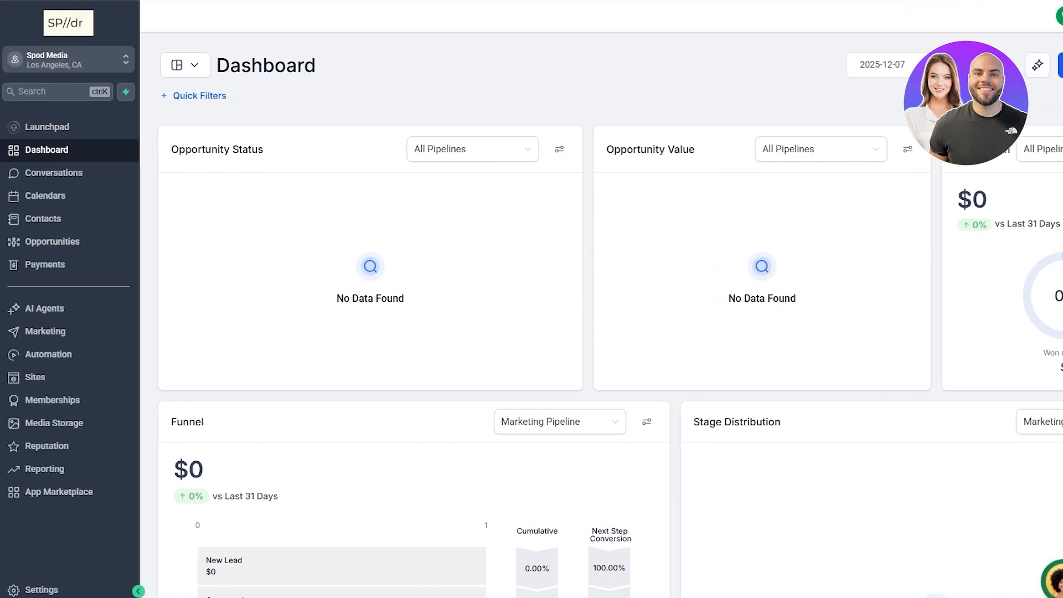
Step: Open the Voice AI section of AI Agents for the sub-account
click(82, 67)
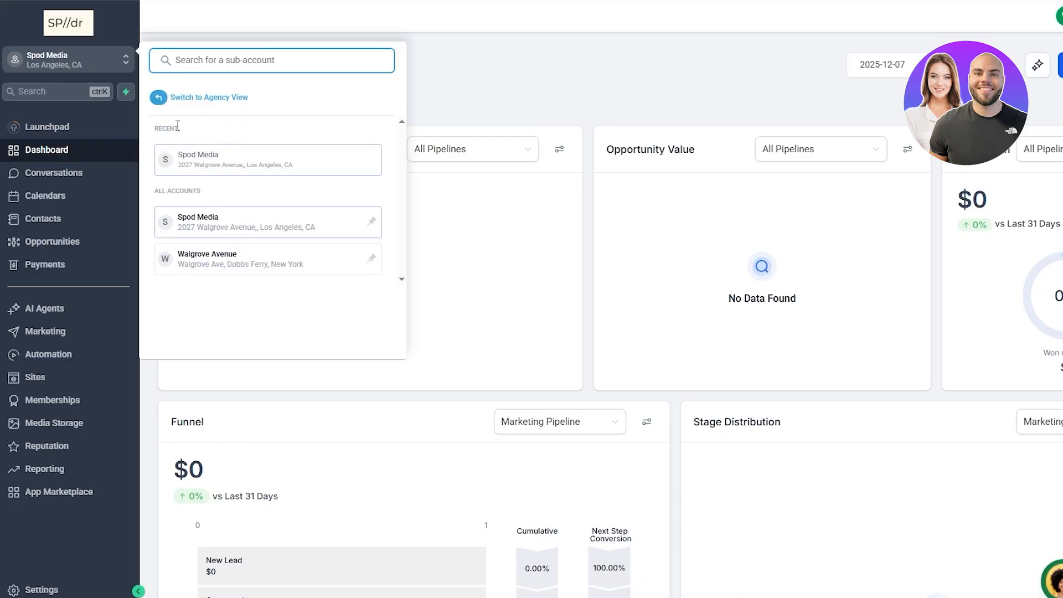
click(488, 75)
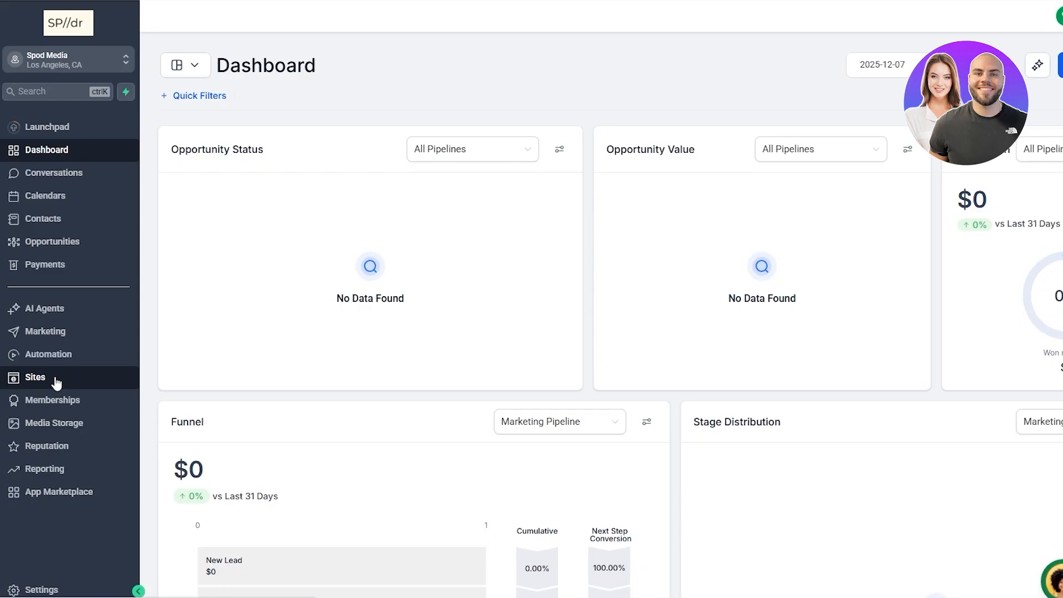
click(43, 318)
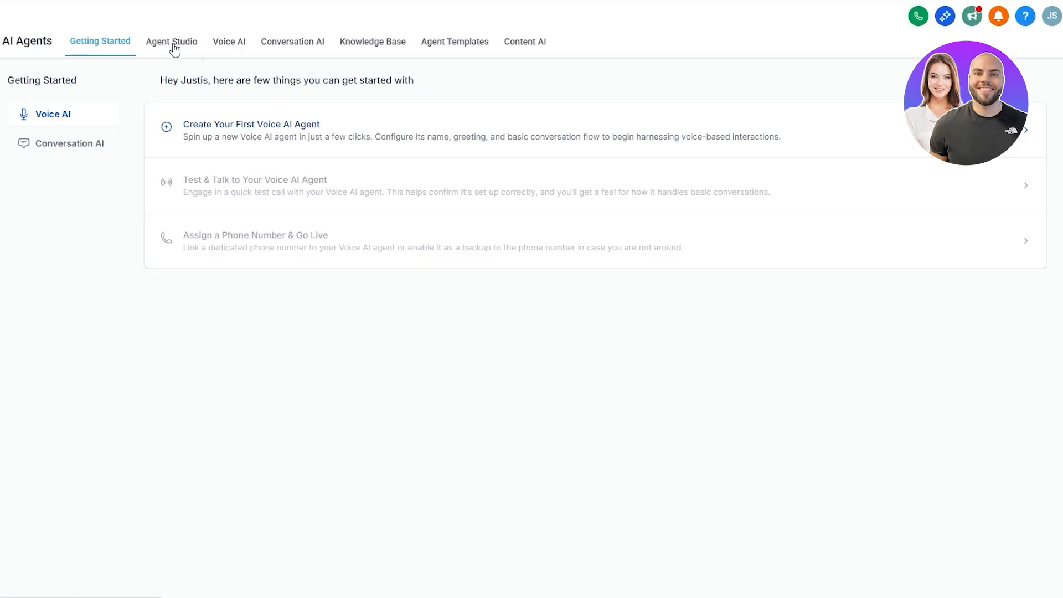
click(227, 52)
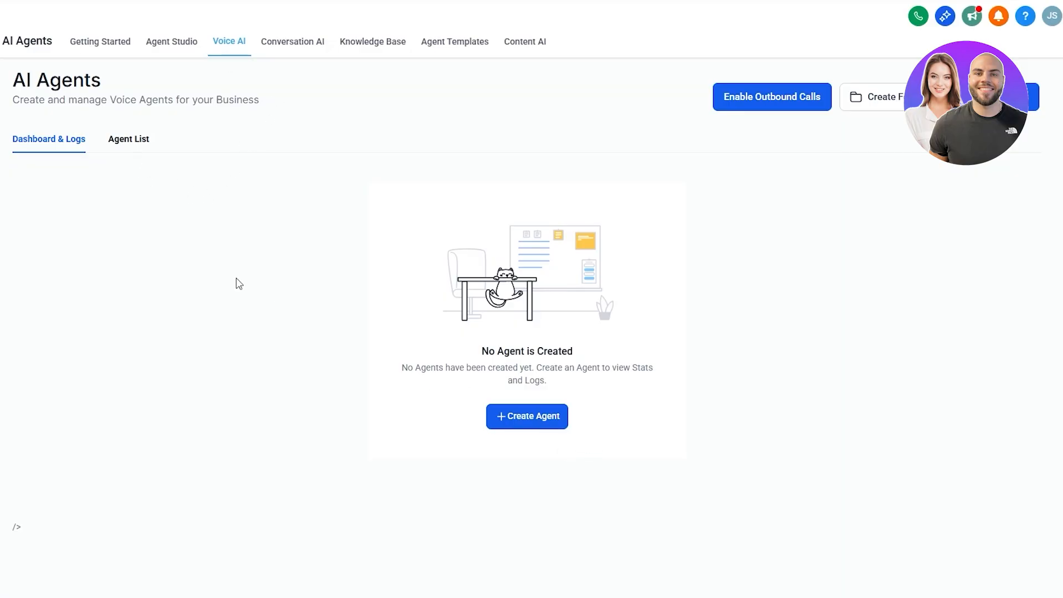
Step: Start creating a new Voice AI agent, choosing to browse the marketplace of pre-built agents
click(125, 143)
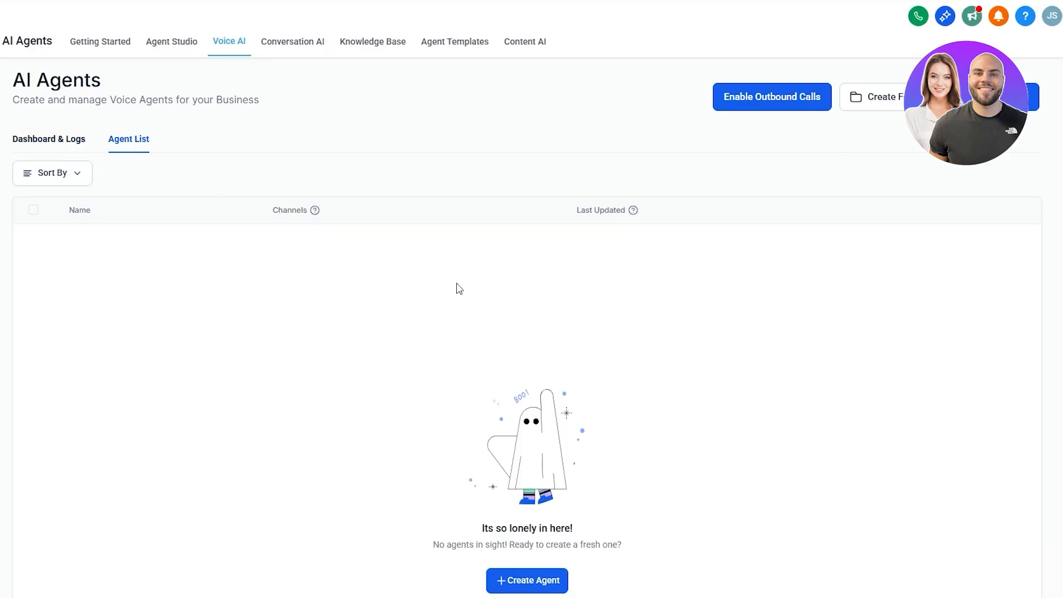
click(61, 147)
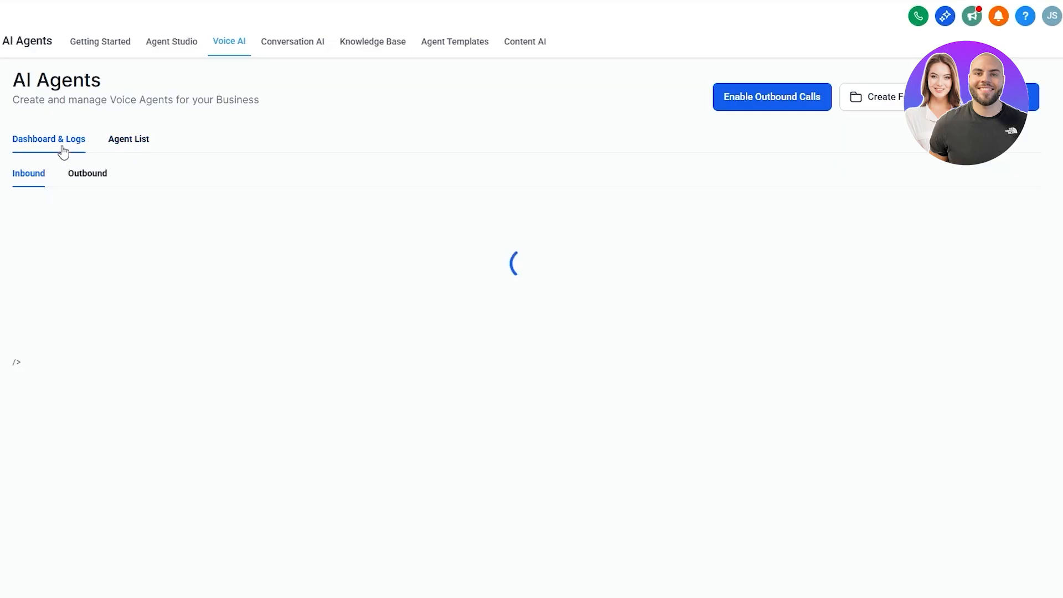
click(550, 435)
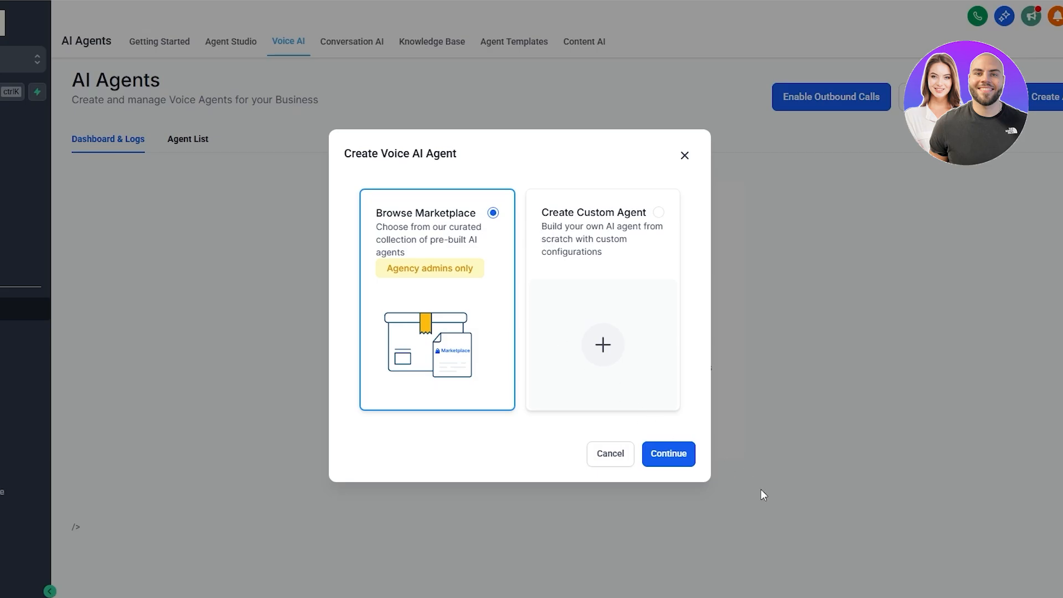
click(669, 457)
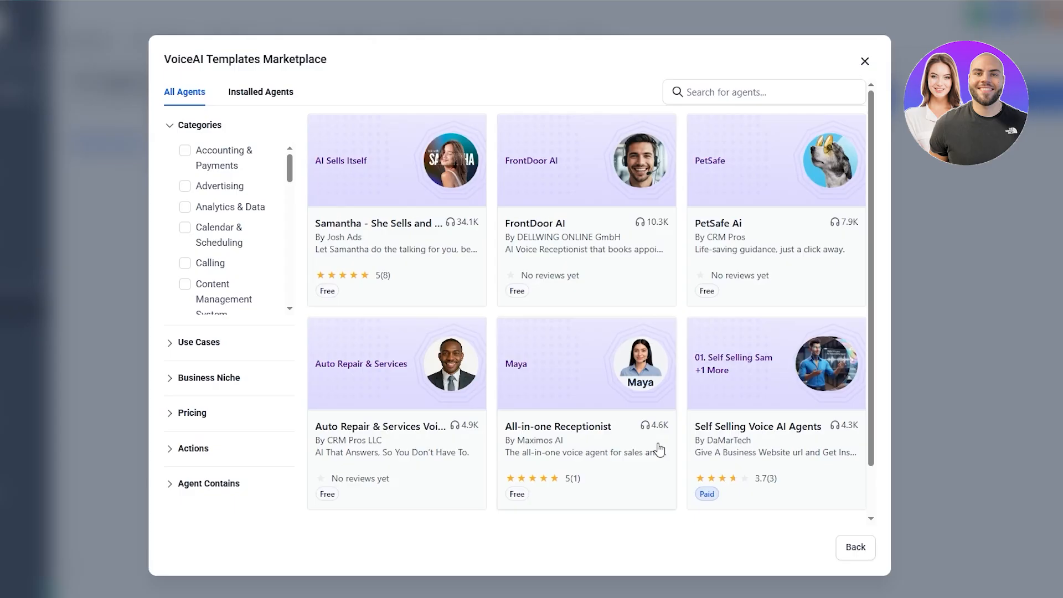
Step: Browse the templates marketplace and its filter groups
scroll(657, 440, down, 3)
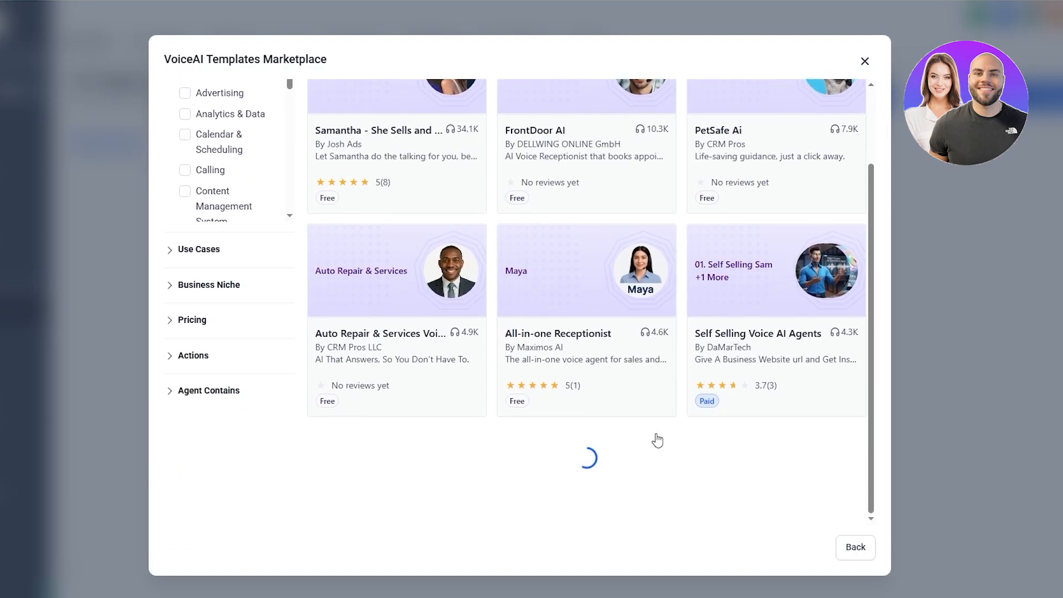
scroll(656, 436, down, 4)
scroll(656, 434, up, 6)
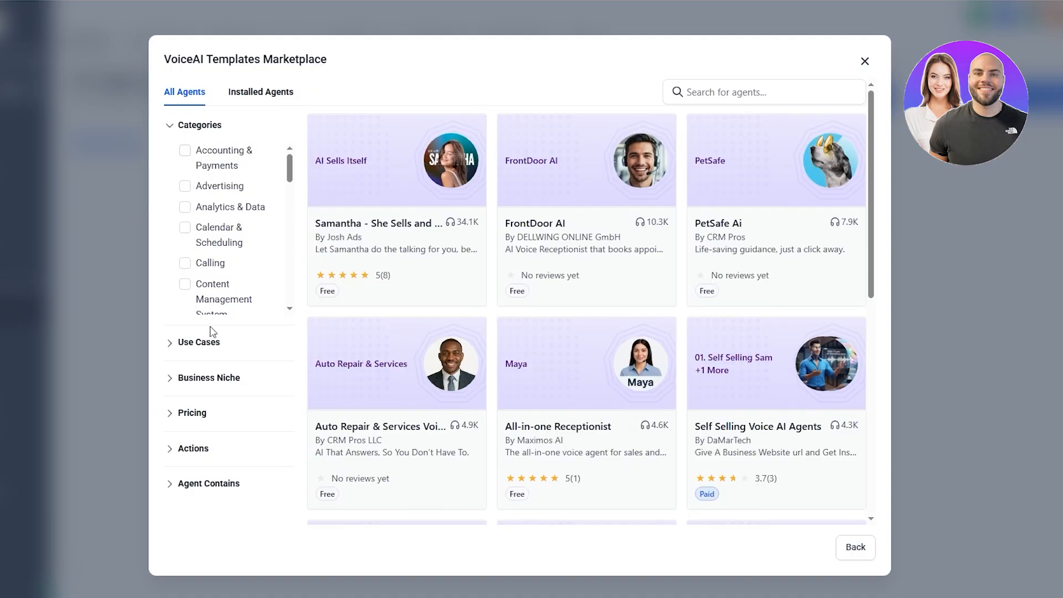
click(209, 484)
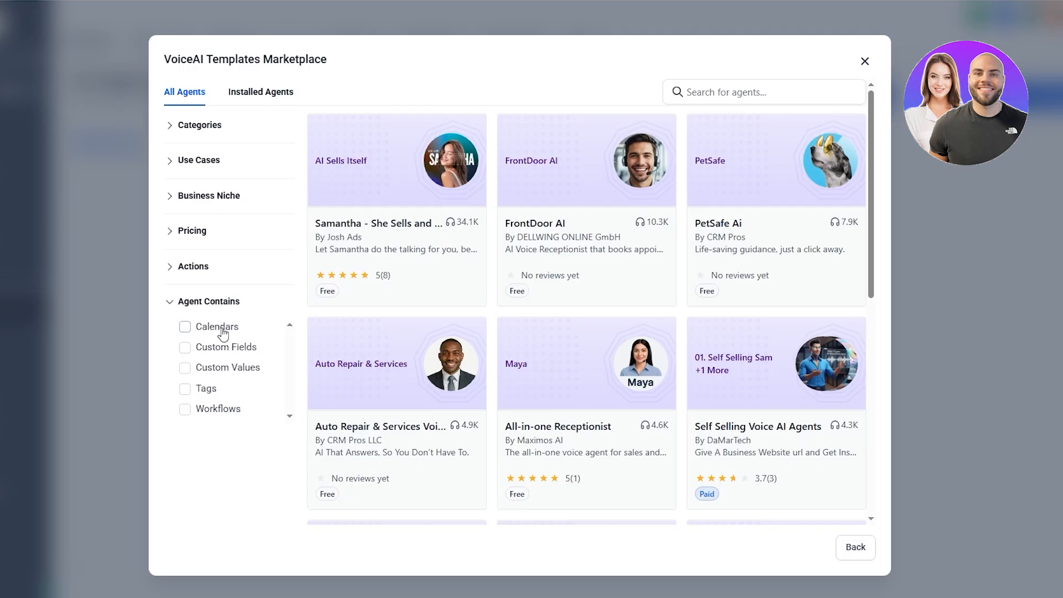
click(167, 303)
click(172, 127)
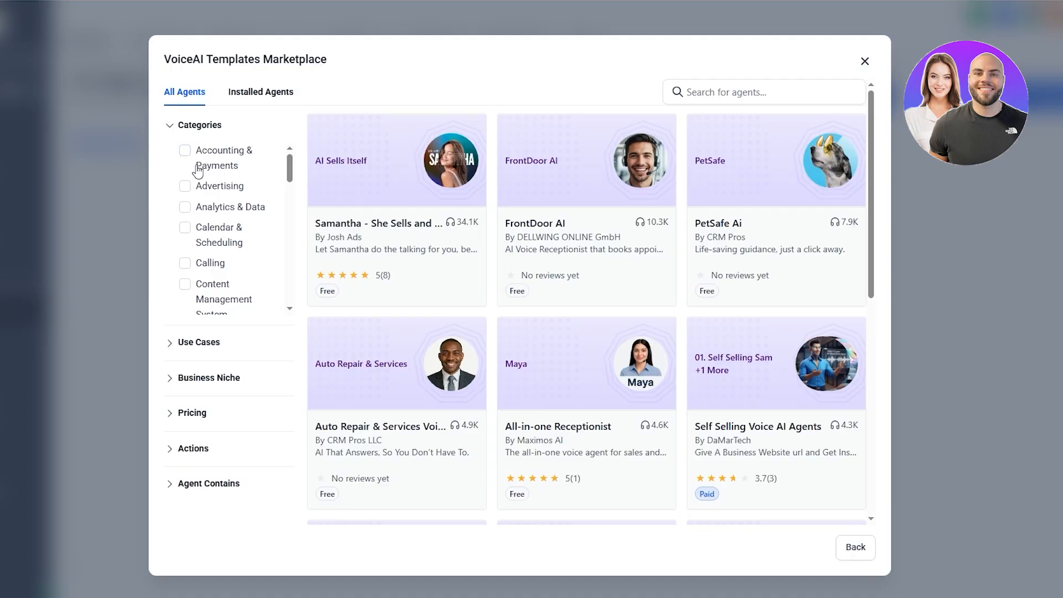
Step: Filter the marketplace templates by the Live Chat category
scroll(219, 305, down, 3)
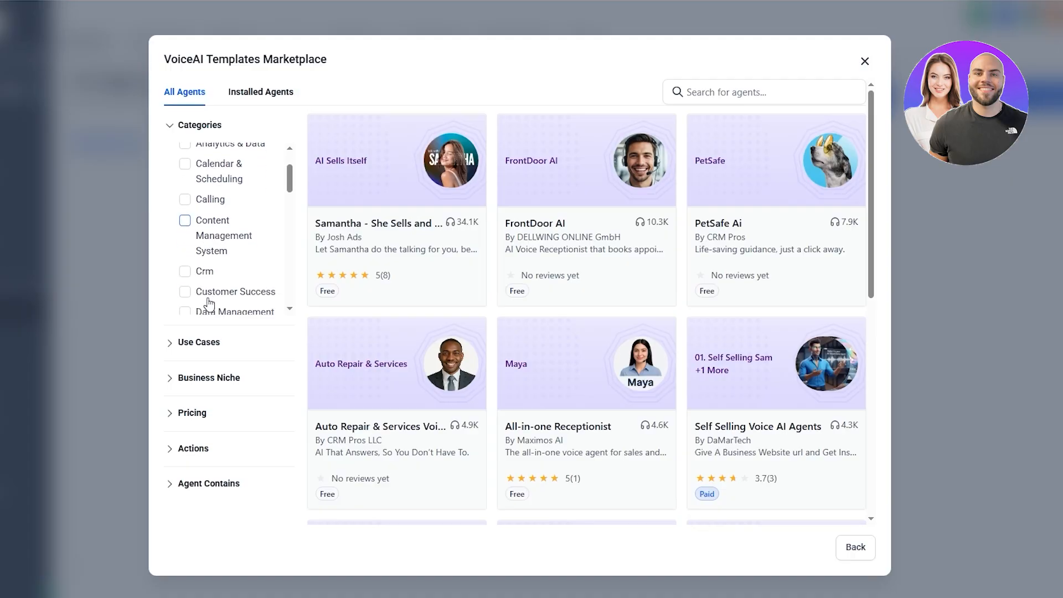
scroll(208, 304, down, 5)
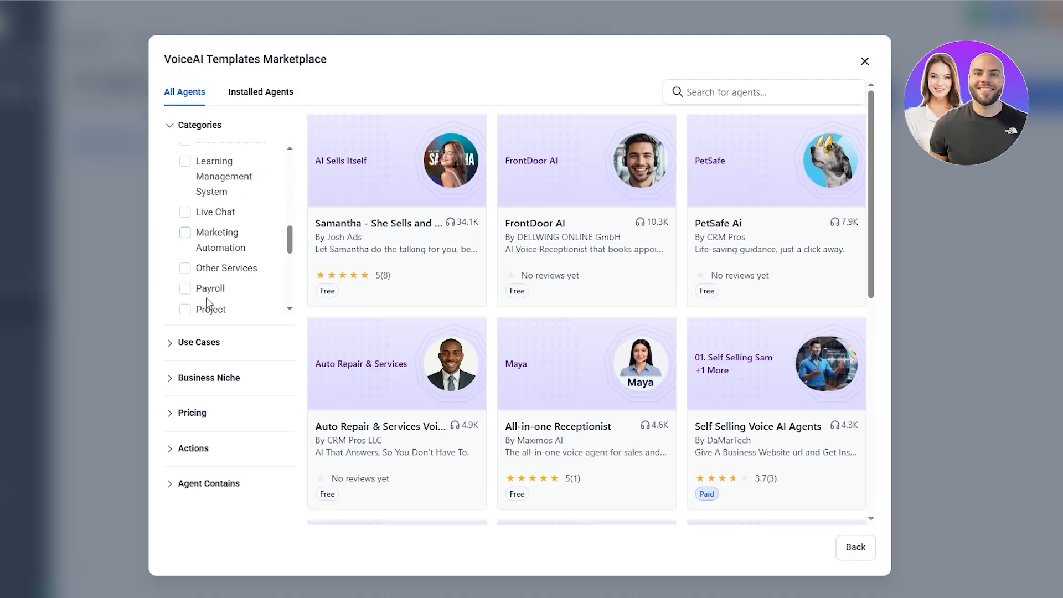
scroll(207, 304, up, 1)
scroll(207, 303, up, 6)
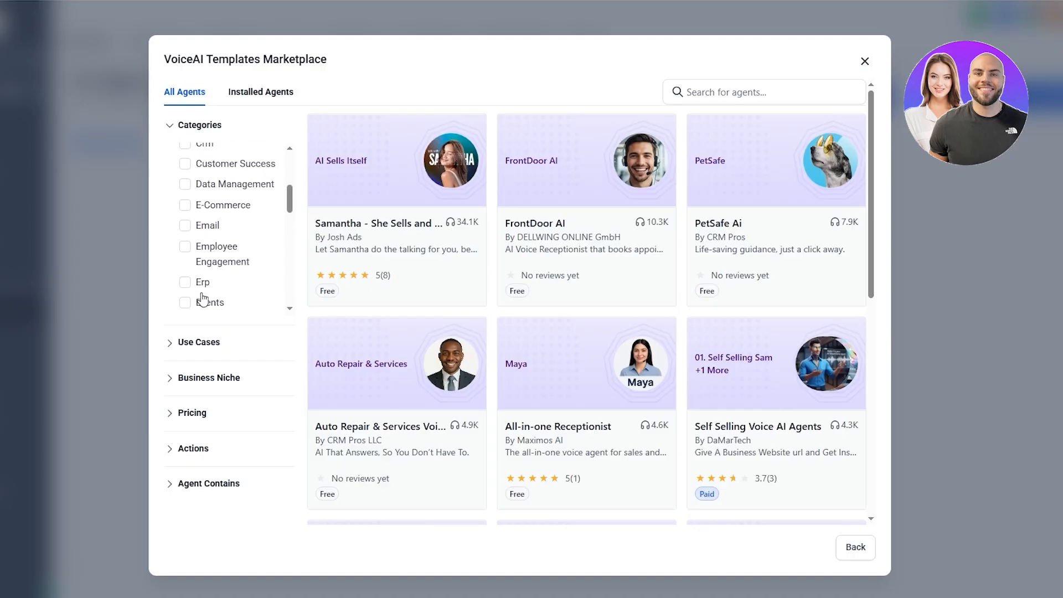
scroll(203, 300, up, 2)
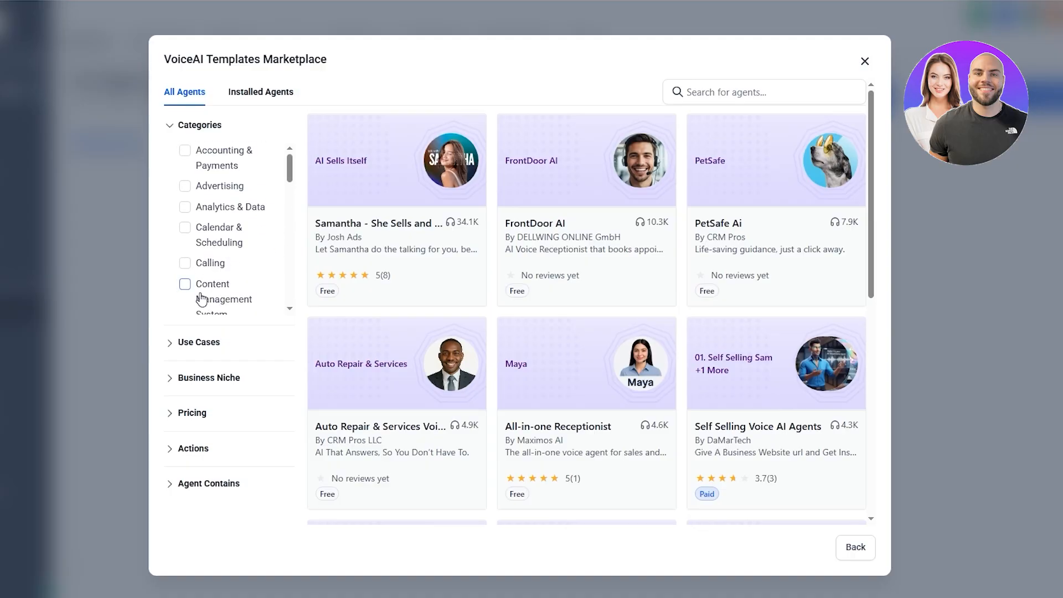
scroll(203, 230, down, 3)
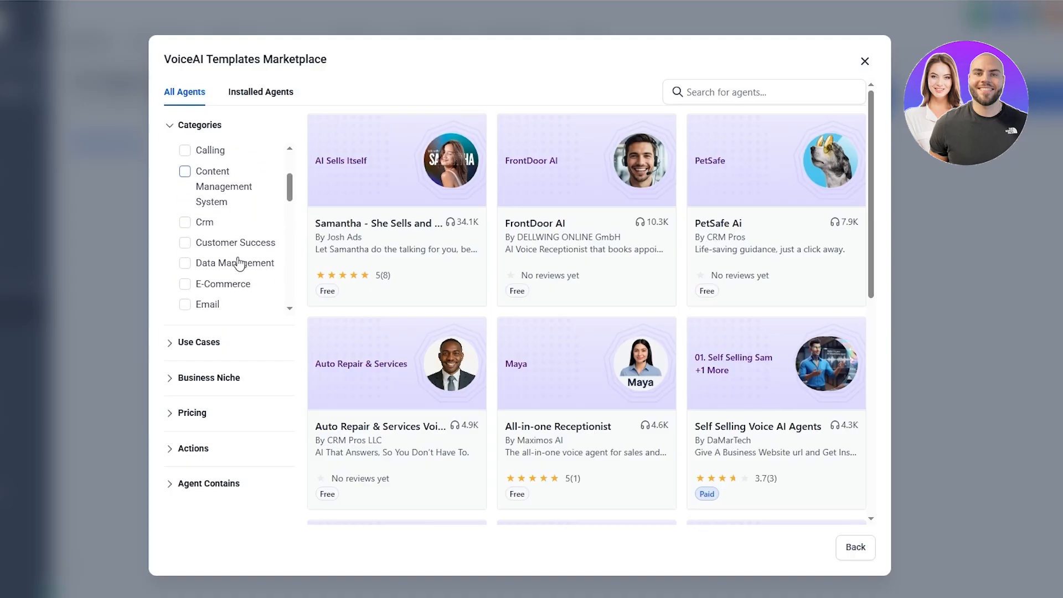
scroll(239, 262, down, 5)
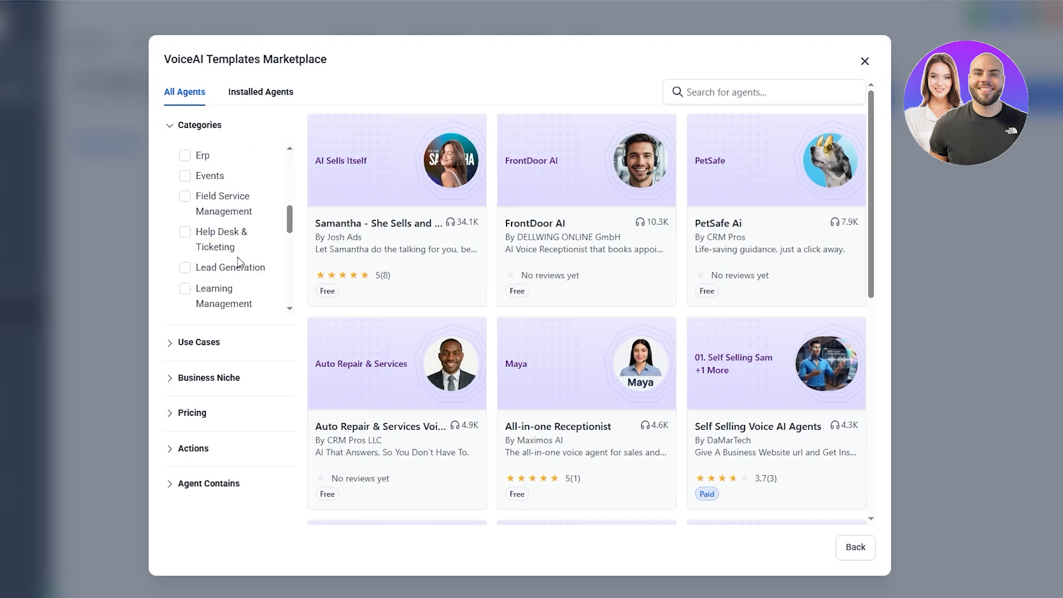
scroll(233, 252, down, 3)
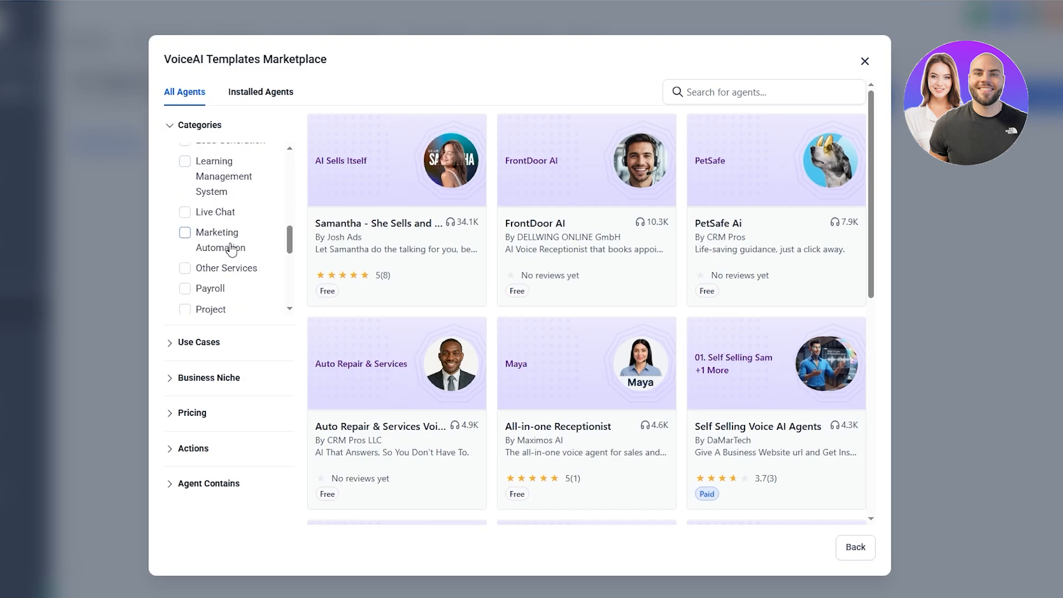
click(185, 212)
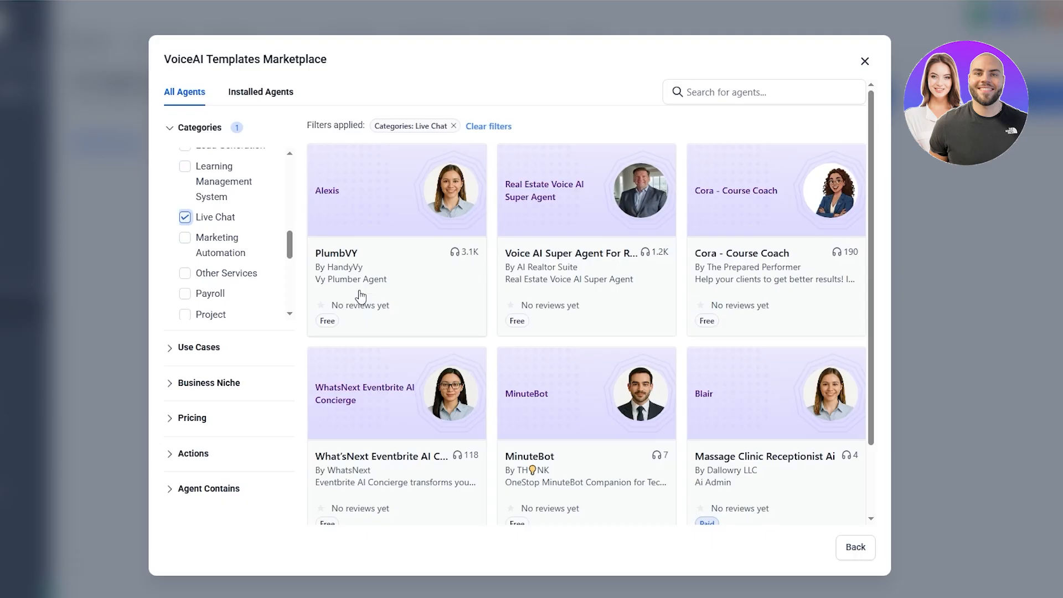
Step: Add the General Q&A and Support use case filter to the marketplace templates
click(261, 348)
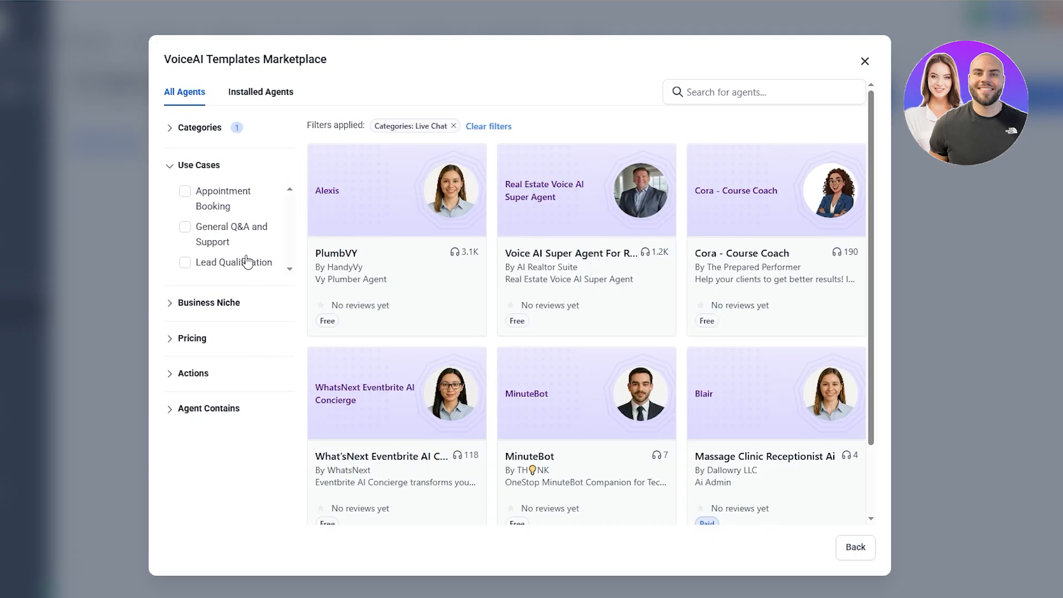
scroll(248, 254, down, 2)
scroll(243, 243, up, 2)
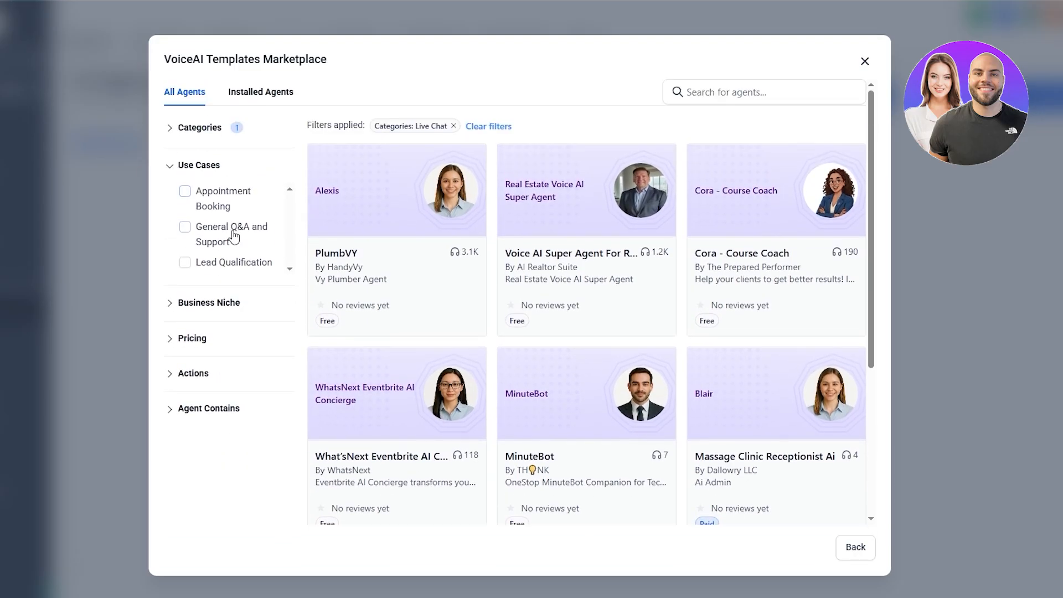
click(219, 236)
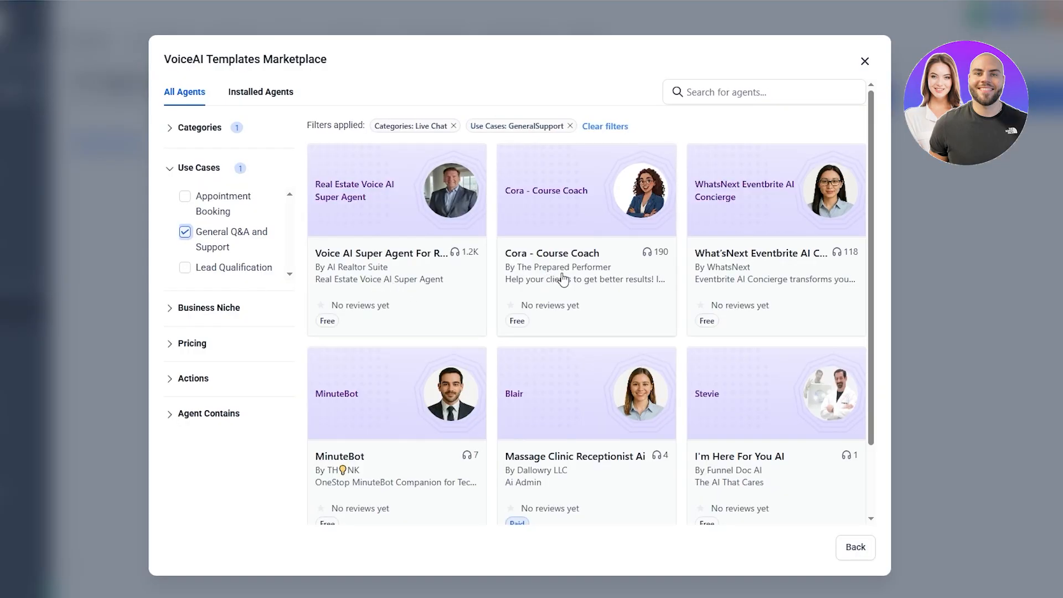
scroll(720, 467, down, 2)
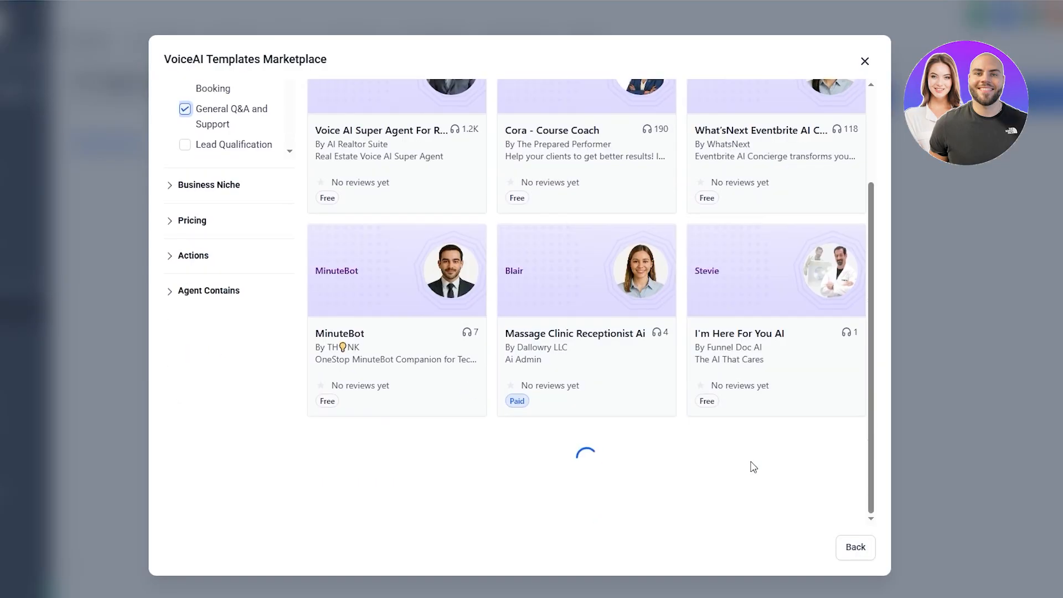
scroll(623, 409, up, 3)
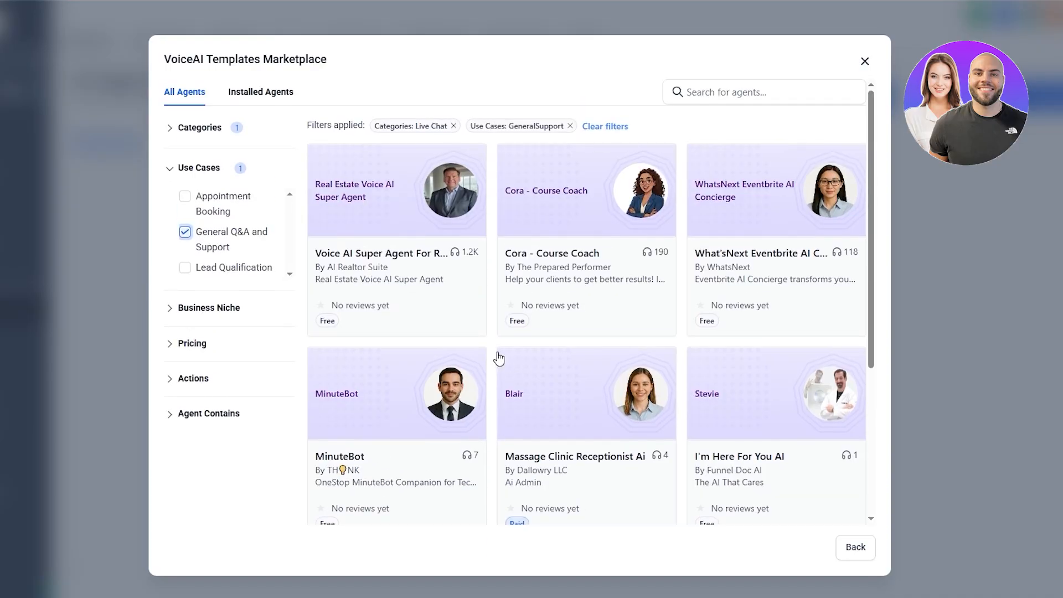
Step: Open the Voice AI Super Agent For Real Estate template and review its details
click(344, 209)
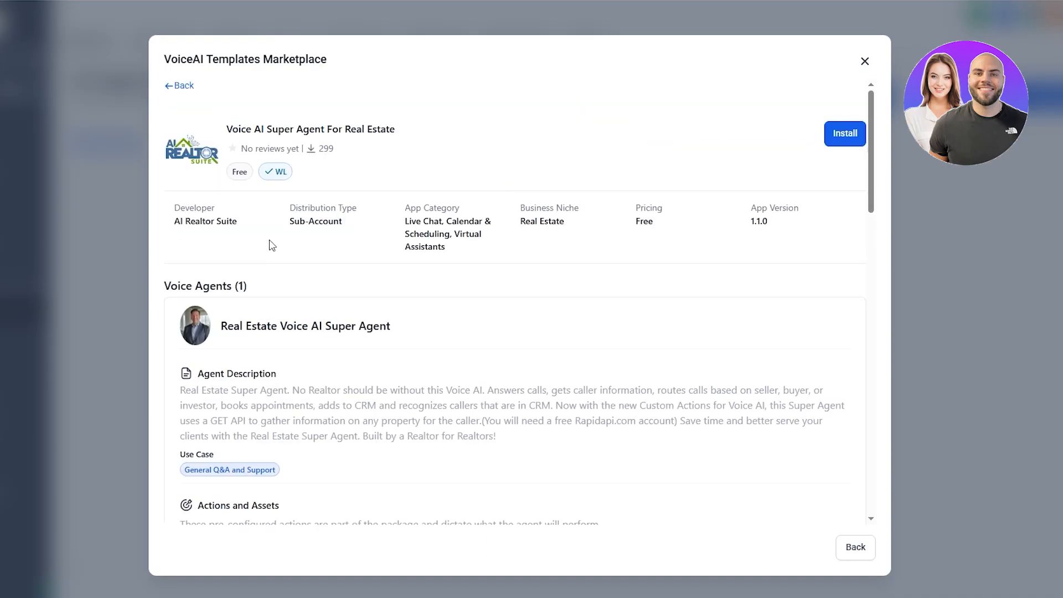
drag(175, 221, 329, 223)
drag(406, 209, 459, 209)
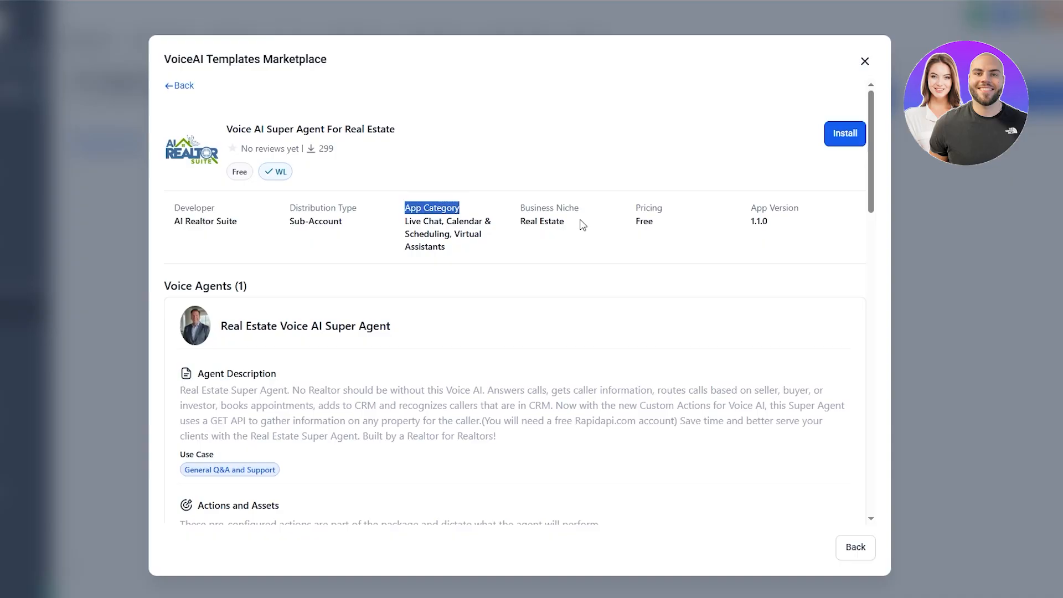
drag(635, 209, 651, 210)
scroll(414, 368, down, 1)
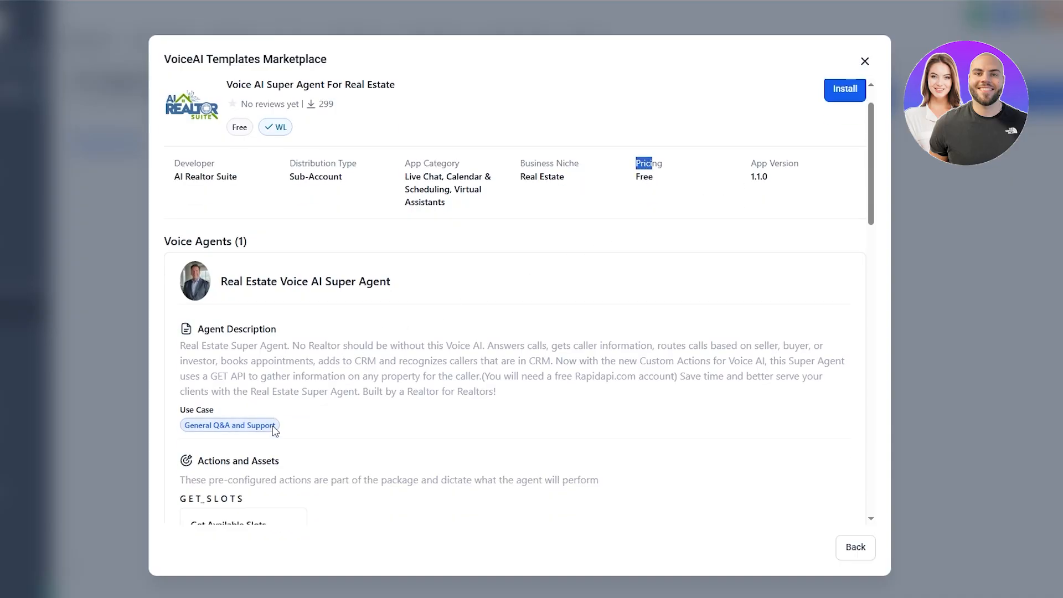
scroll(340, 380, down, 12)
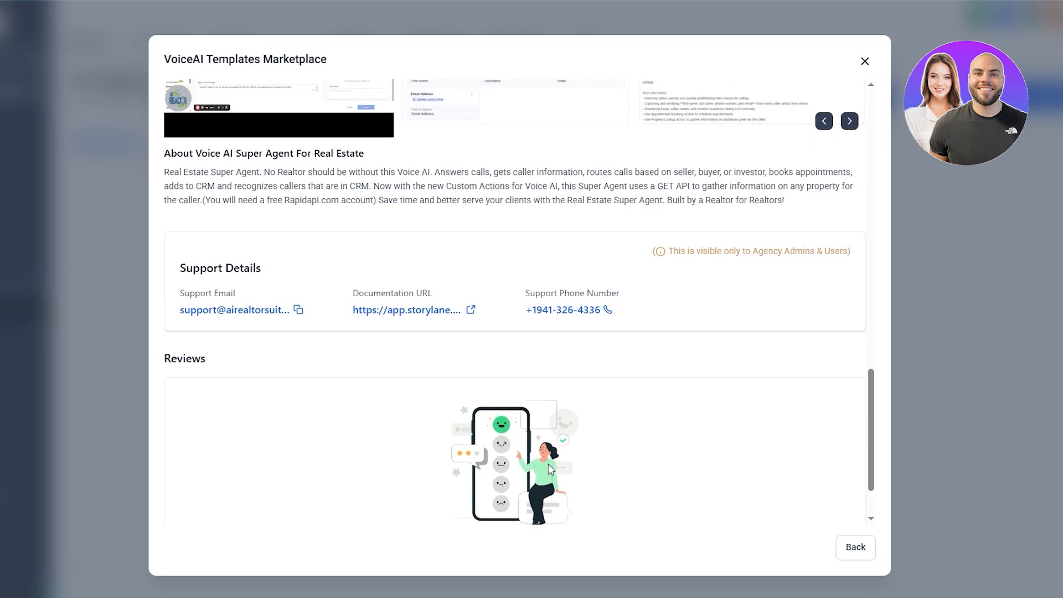
scroll(548, 464, up, 12)
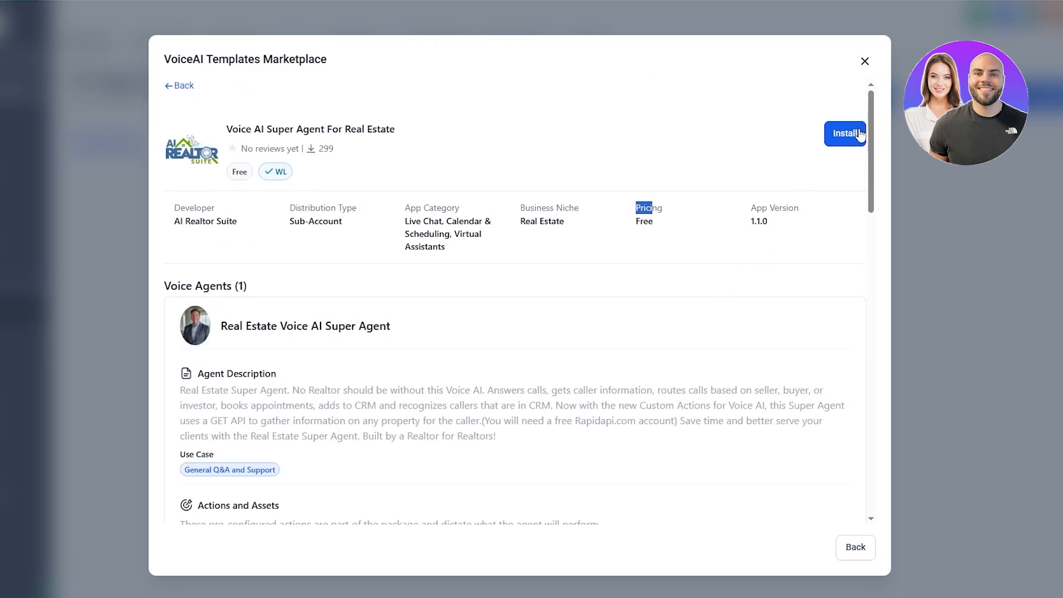
Step: Install the Voice AI Super Agent For Real Estate template, allowing its permissions
click(857, 139)
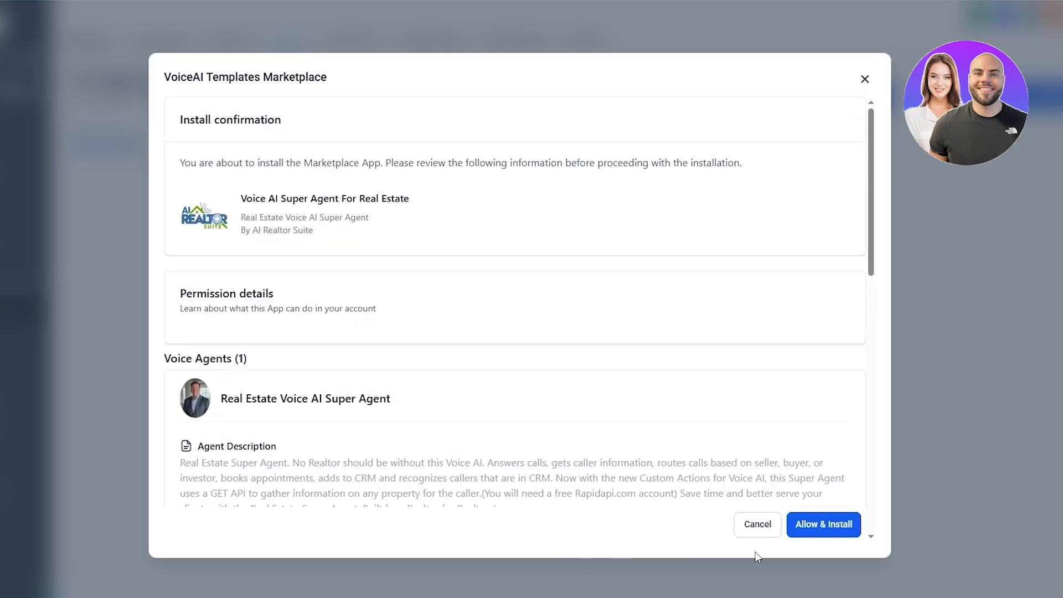
scroll(784, 472, down, 5)
click(839, 524)
scroll(443, 290, down, 5)
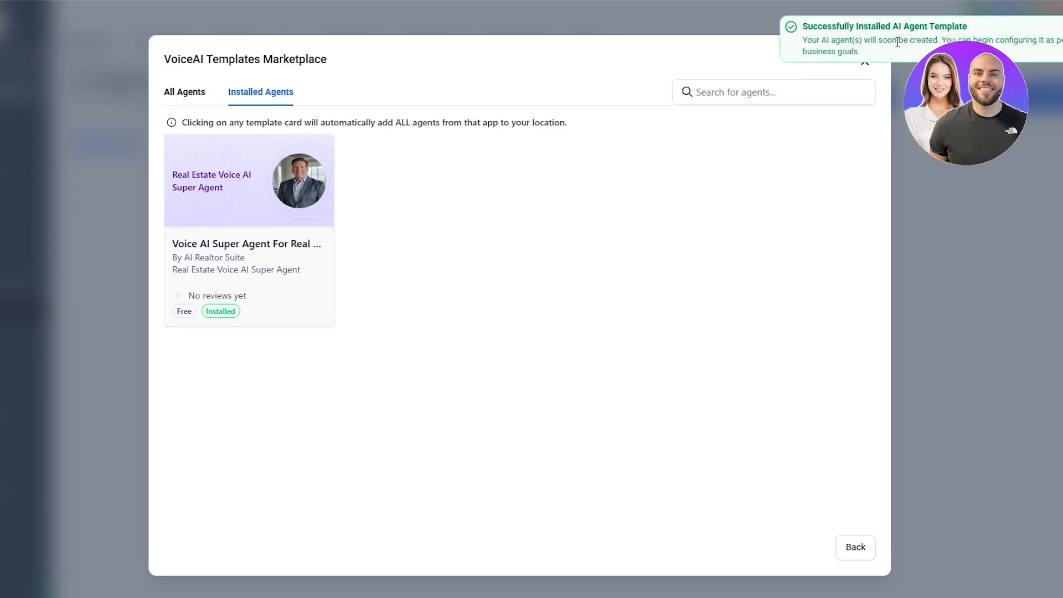
Step: Add the installed Real Estate template's agents to the location and open the Real Estate Voice AI Super Agent for editing
drag(804, 42, 1062, 40)
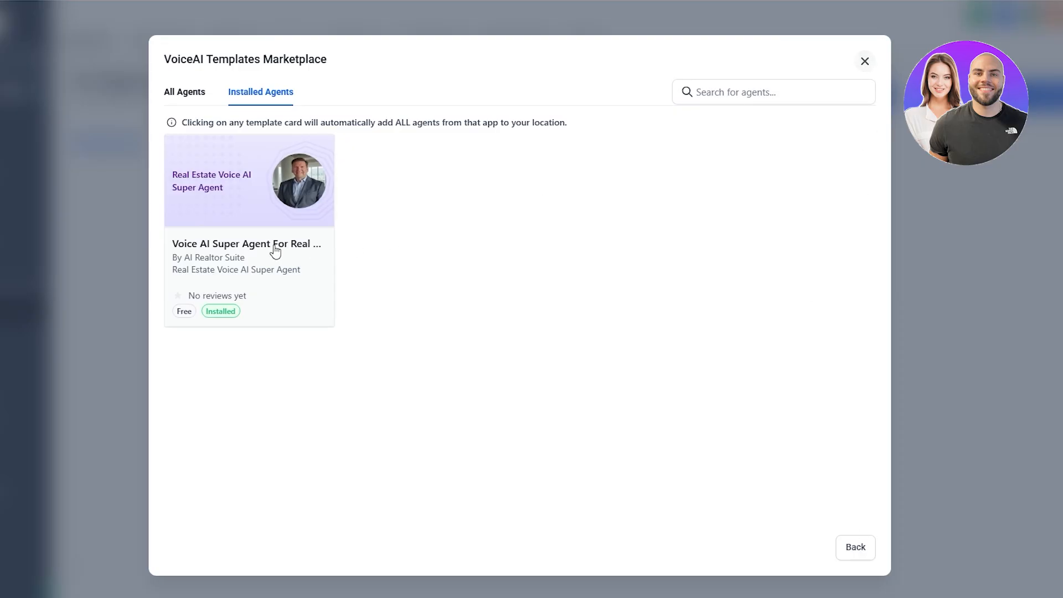
click(278, 195)
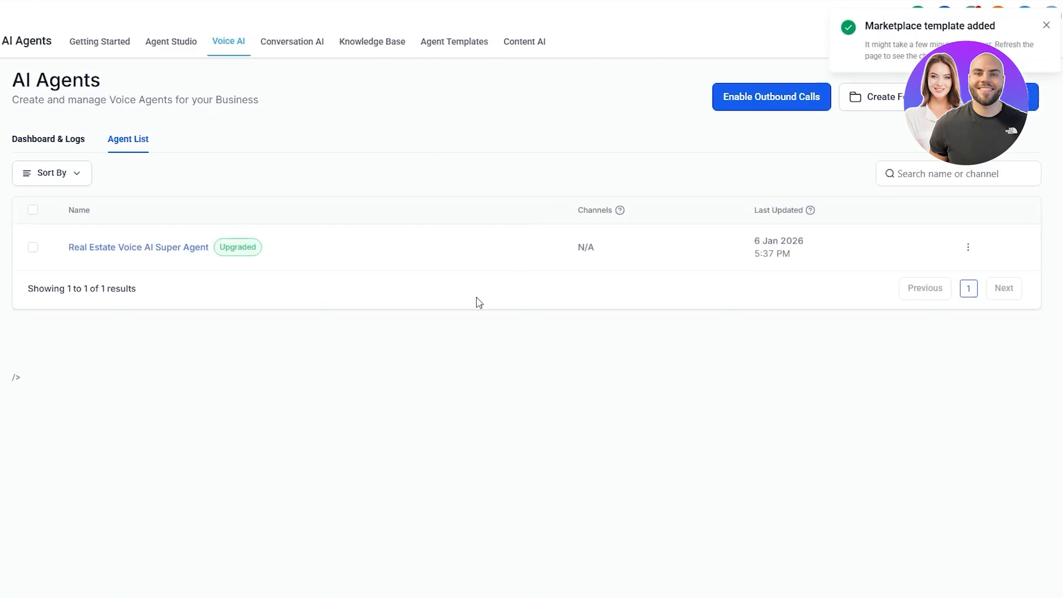
click(154, 248)
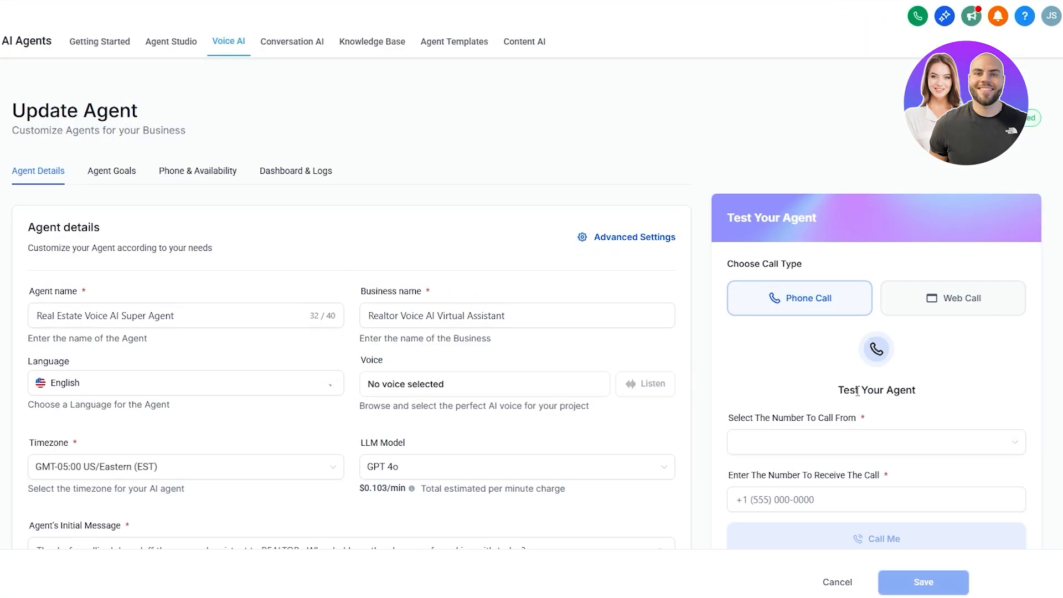
Step: Start a web test call with the Real Estate voice agent
scroll(886, 387, down, 3)
scroll(882, 242, up, 1)
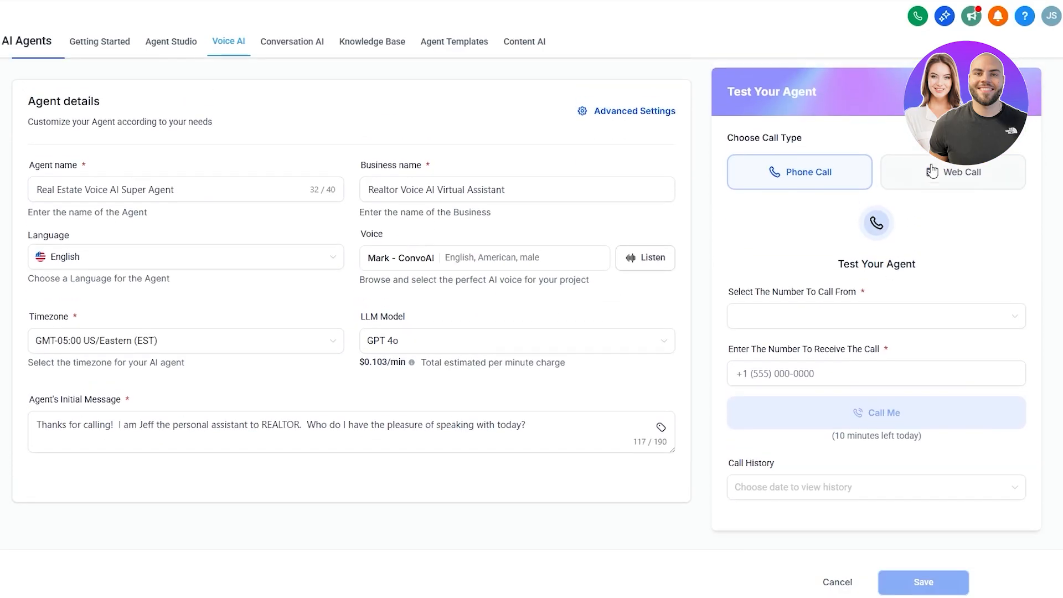
click(943, 197)
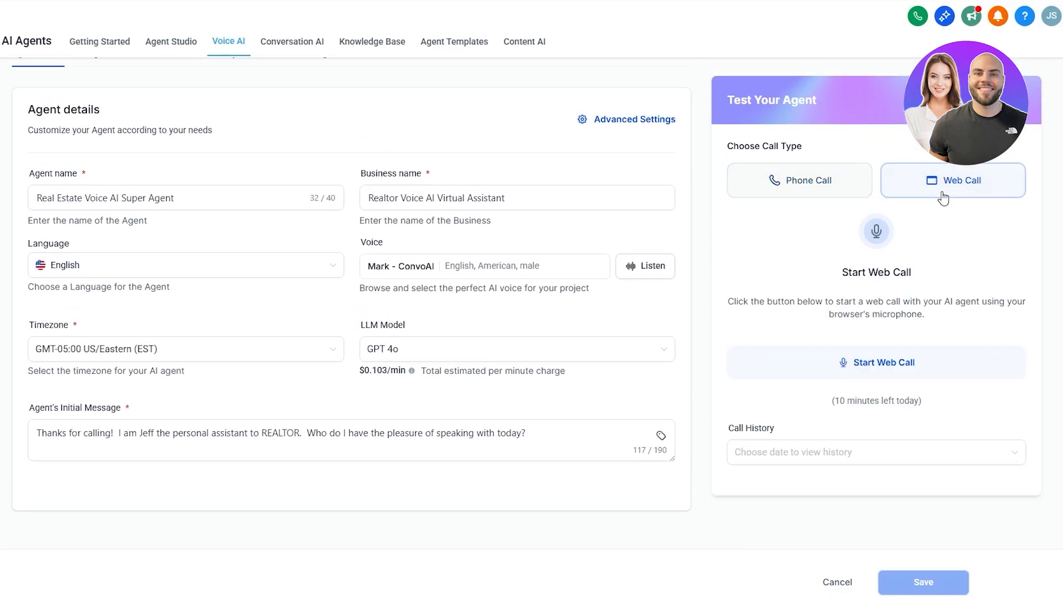
click(908, 364)
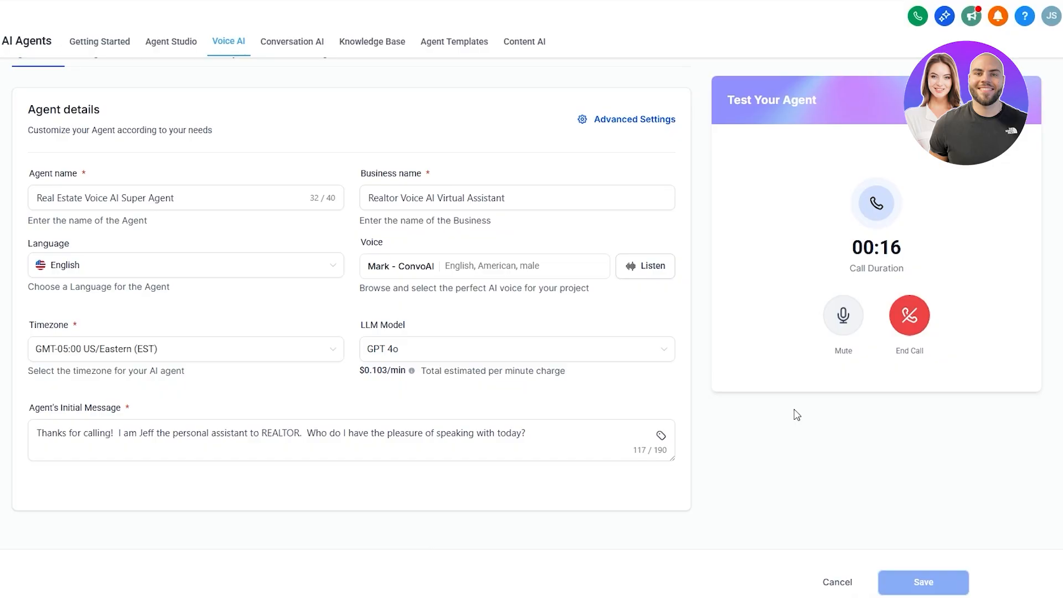
Step: Mute and unmute the microphone while talking to the agent during the test call
click(841, 337)
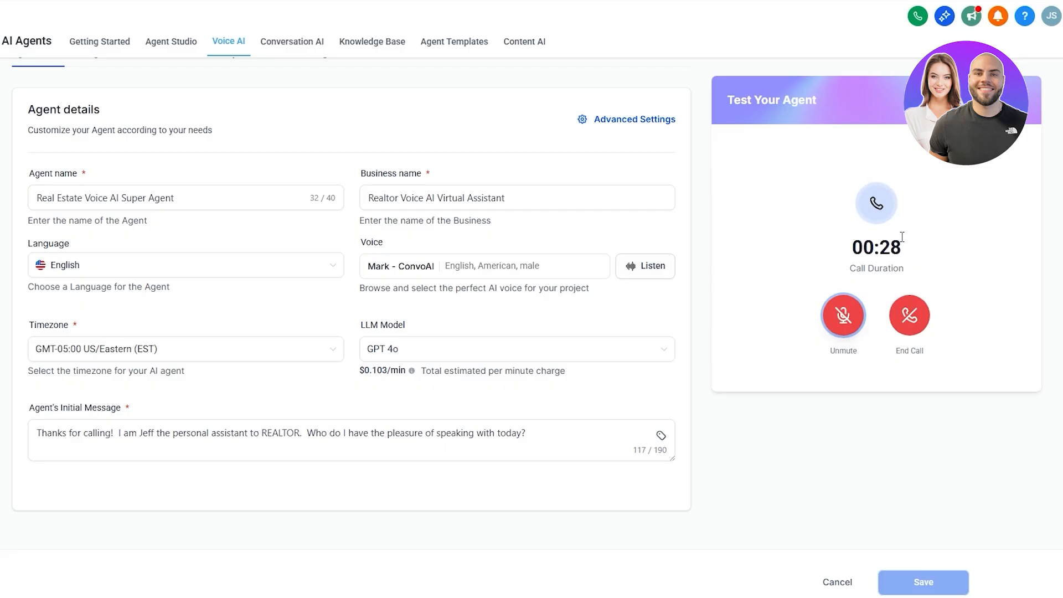
click(835, 319)
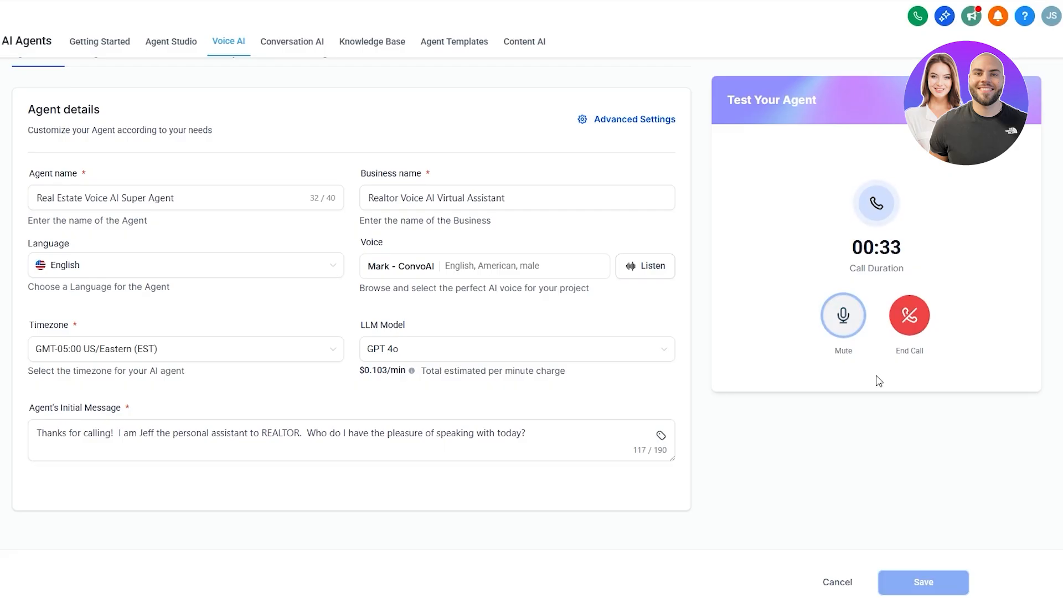
click(861, 322)
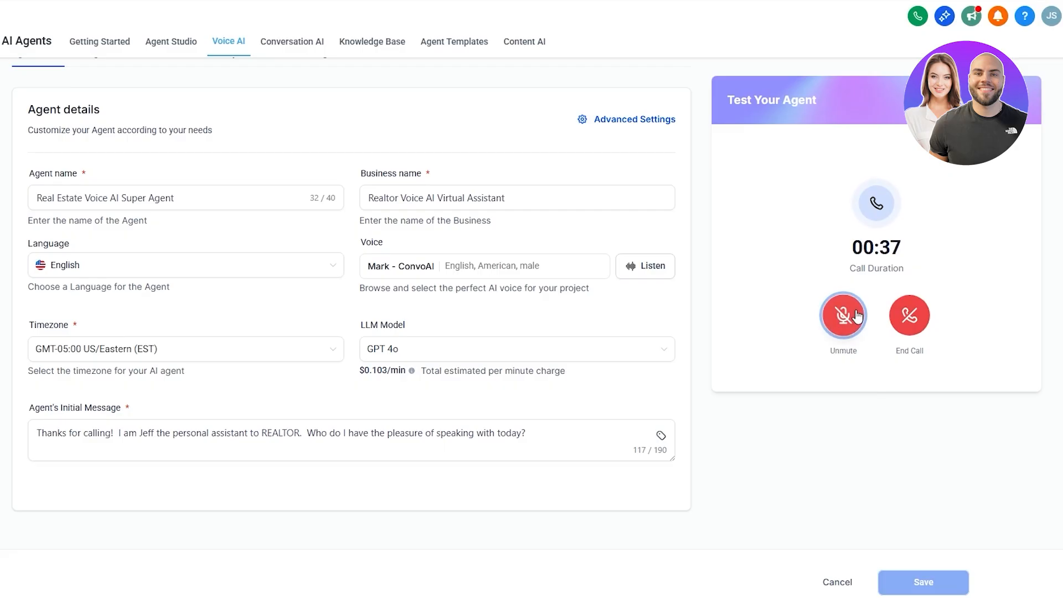
click(845, 337)
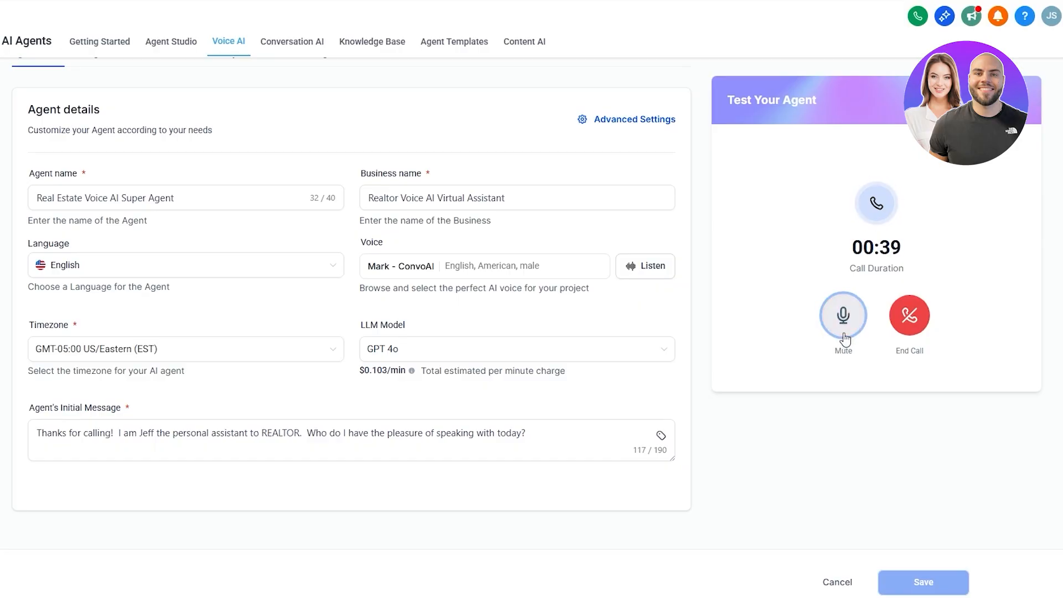
click(844, 338)
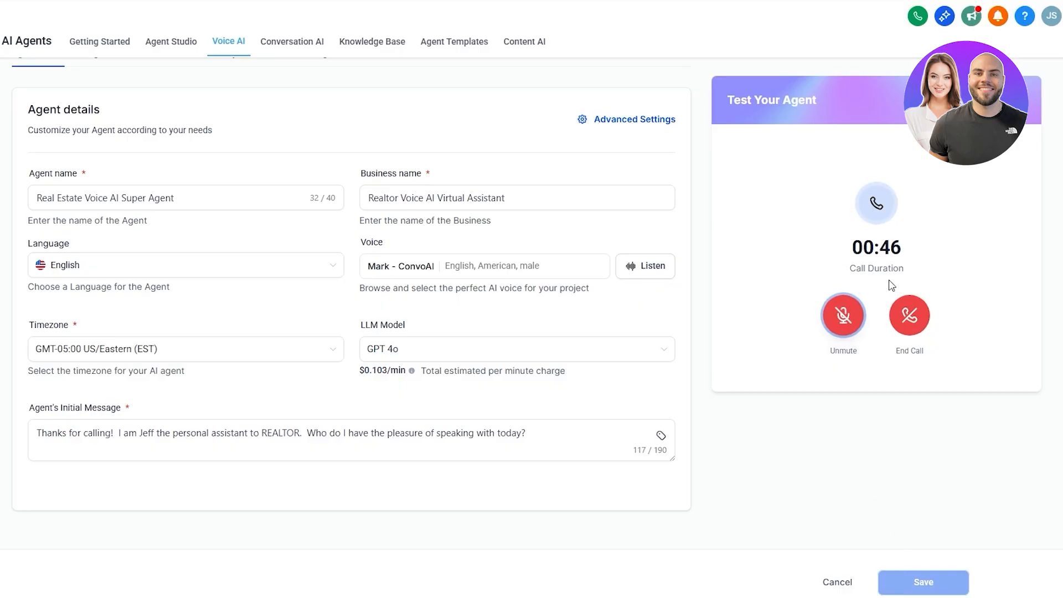
Step: Review the Voice setting and browse the available LLM models, keeping GPT 4o
drag(363, 247, 384, 247)
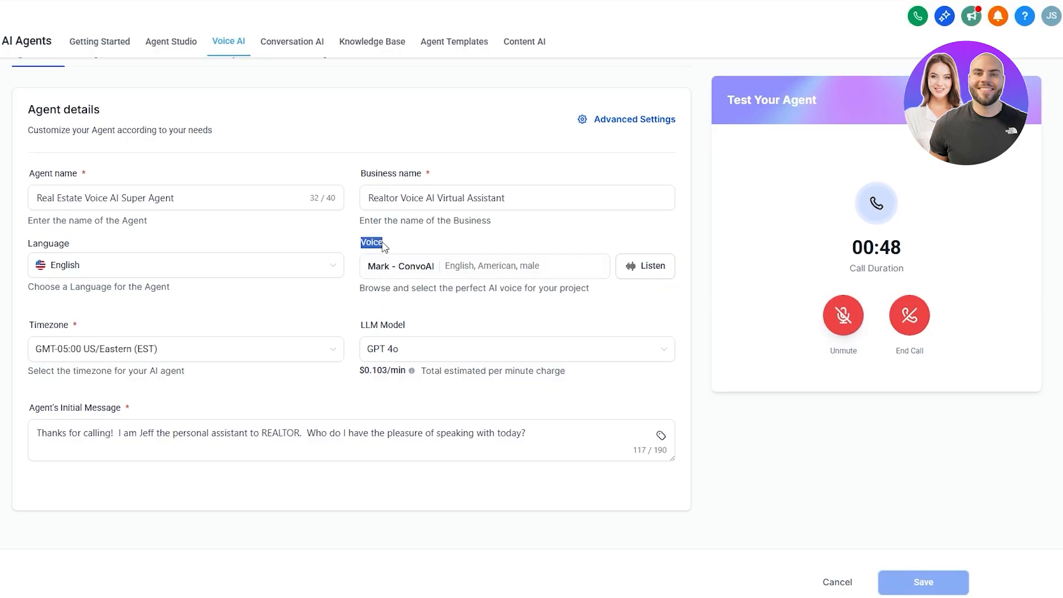
drag(360, 326, 405, 328)
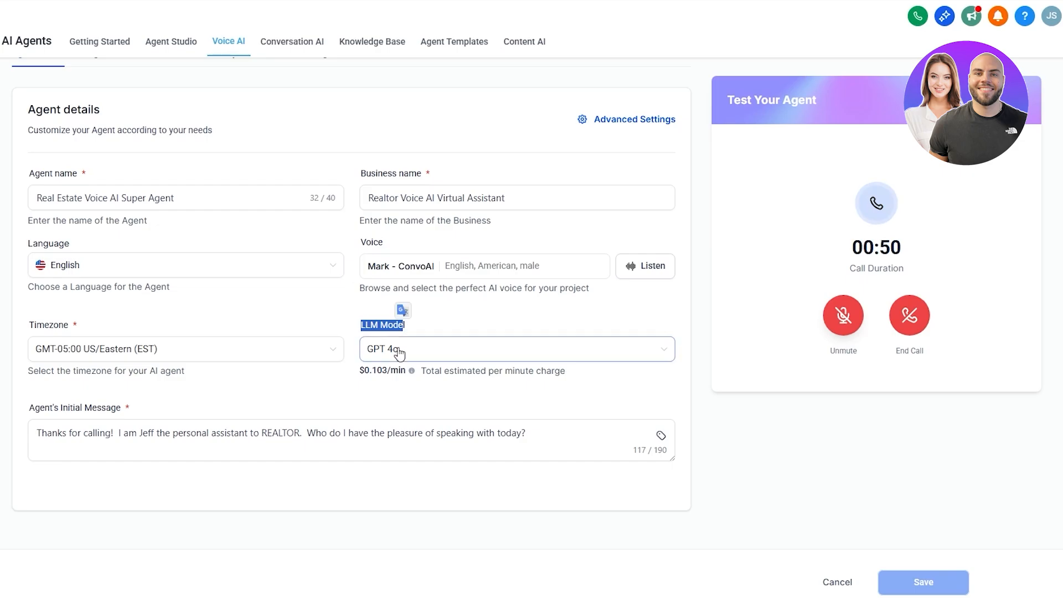
click(418, 356)
scroll(441, 438, down, 5)
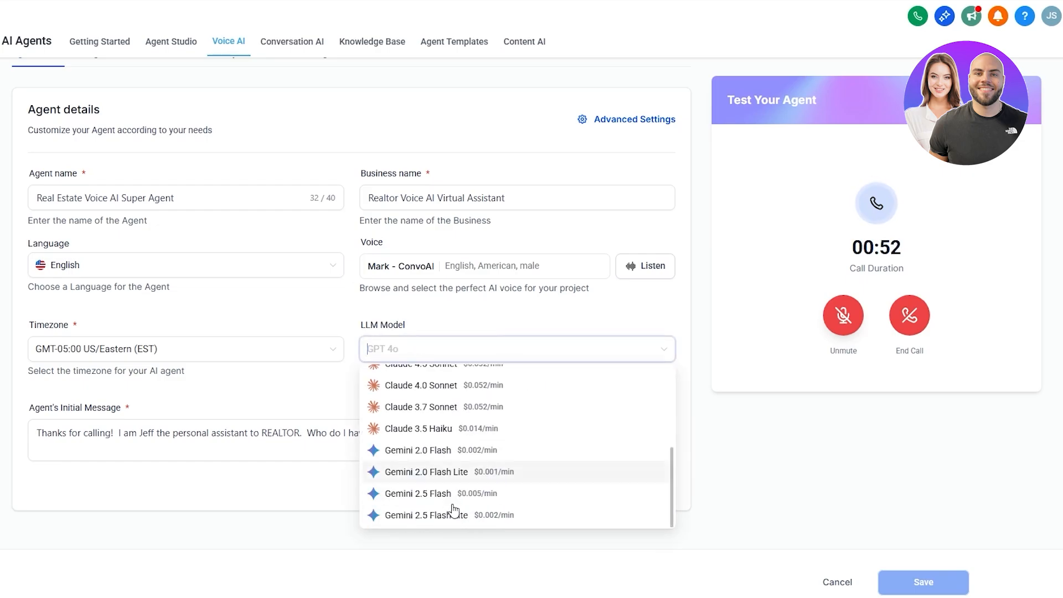
scroll(474, 468, up, 5)
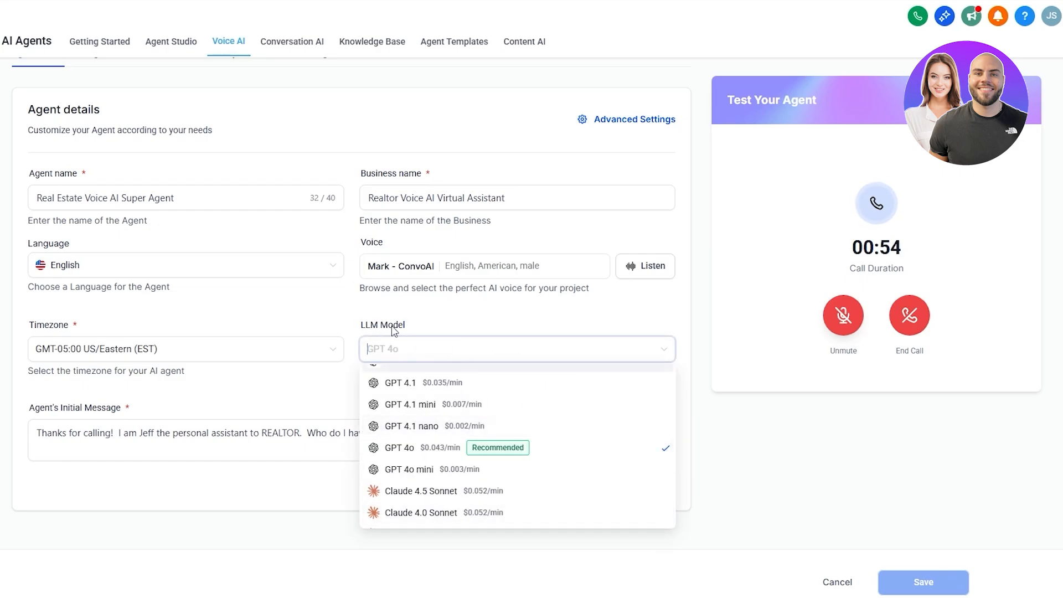
click(394, 331)
Step: Unmute the microphone and end the test web call
click(843, 317)
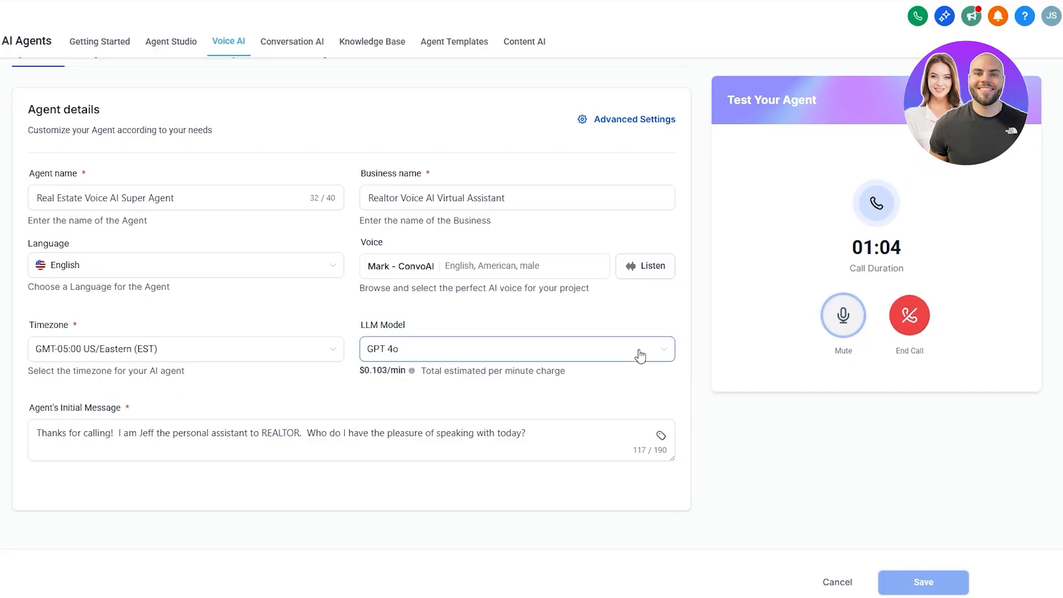
click(897, 328)
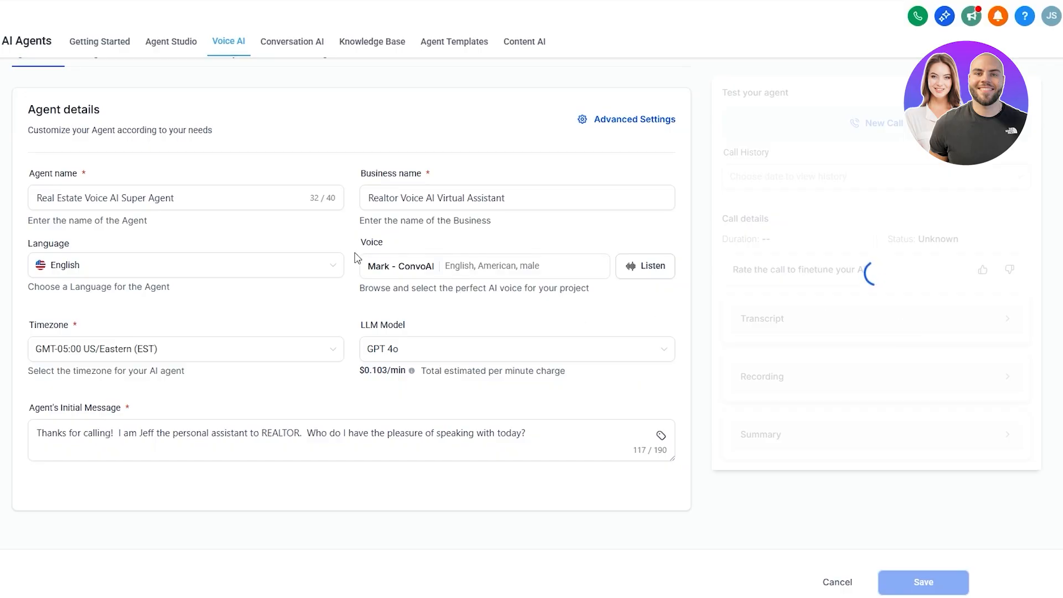
Step: Browse the LLM model list again, leaving GPT 4o selected
drag(360, 244, 379, 244)
drag(362, 326, 390, 326)
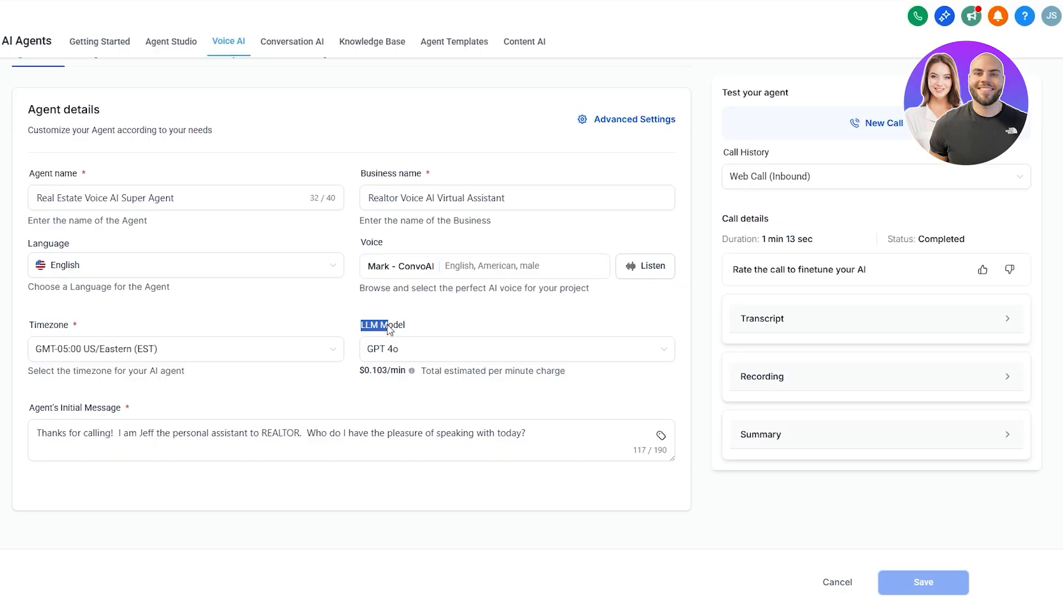
click(392, 347)
scroll(396, 487, up, 5)
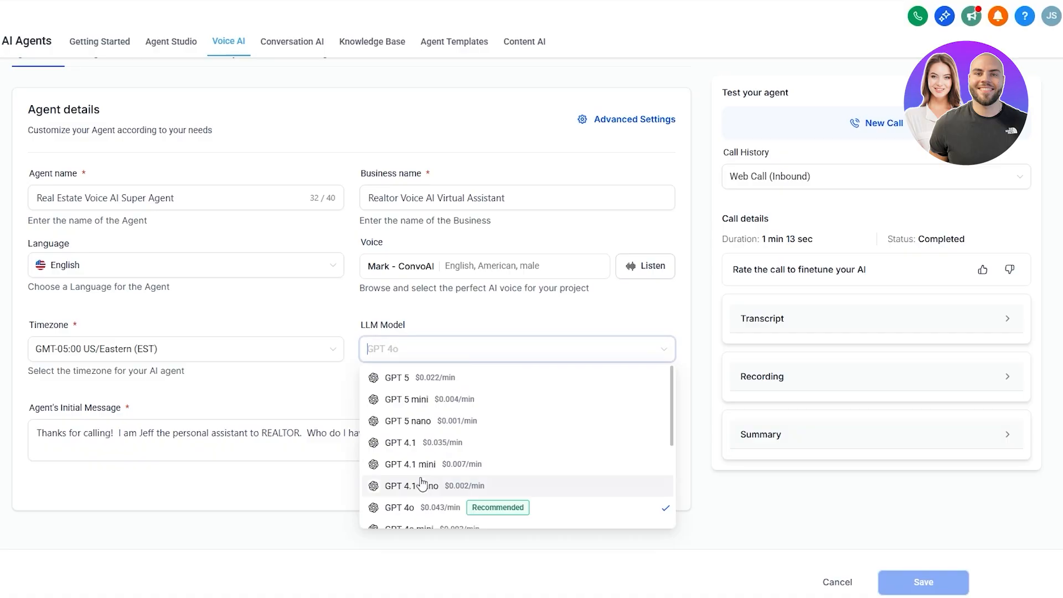
click(277, 376)
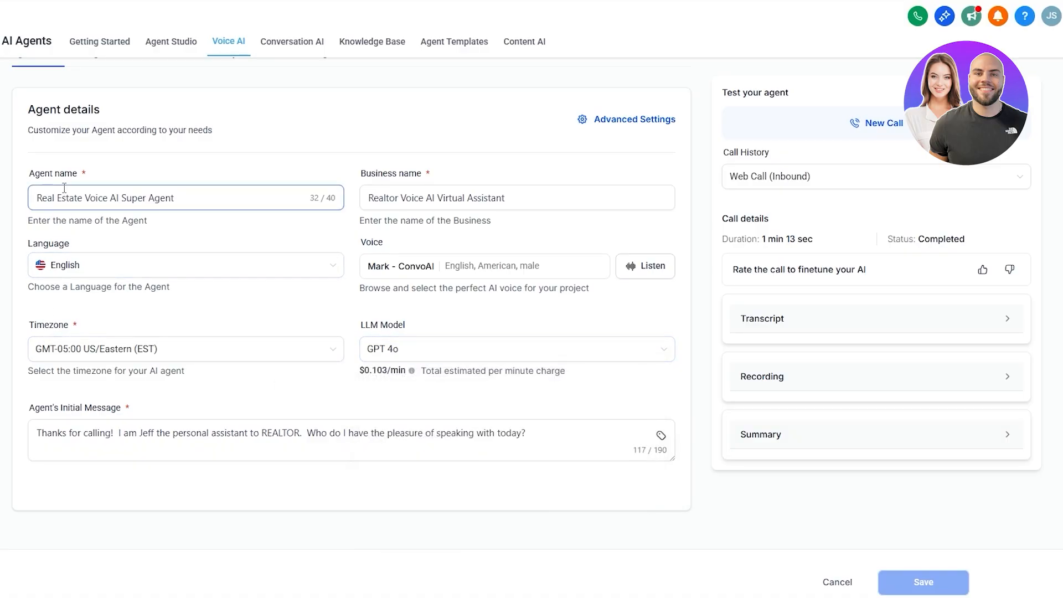
Step: Leave the agent editor without saving changes
click(437, 198)
click(468, 239)
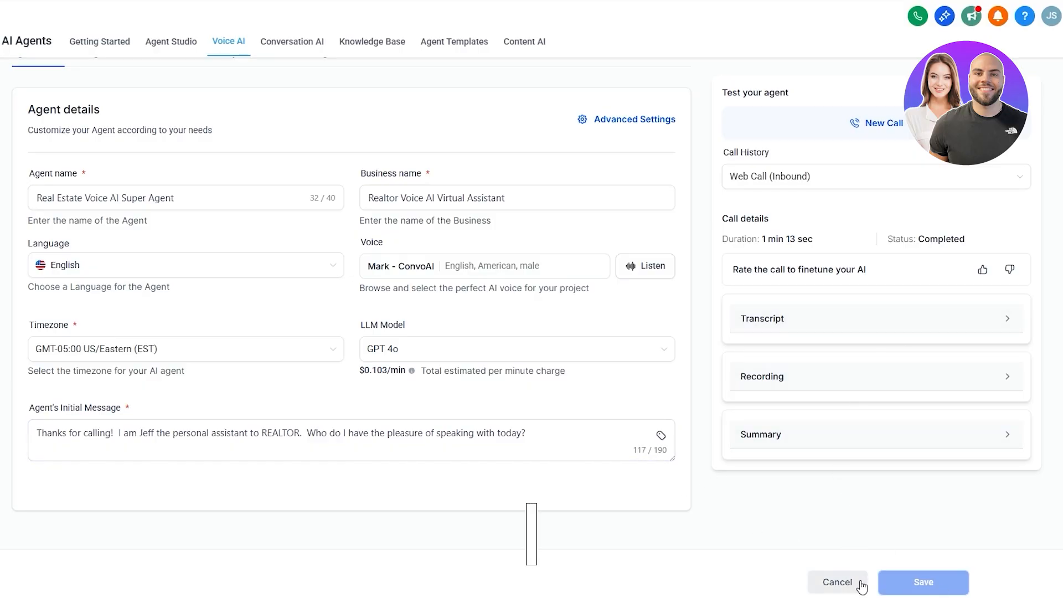
click(839, 581)
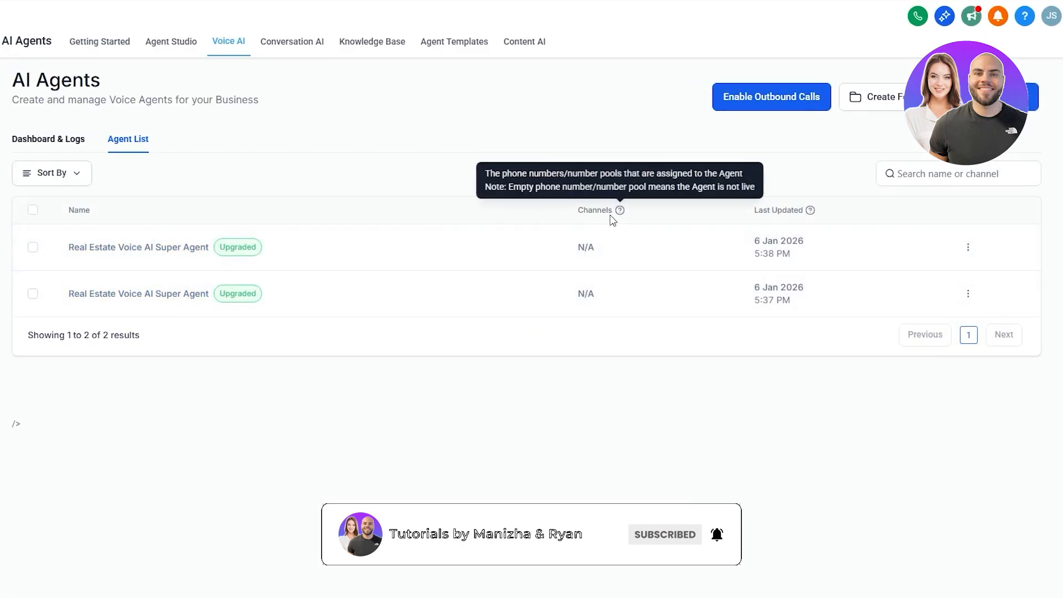
Step: Examine the agent list's Channels column and its help tooltip
mouse_move(618, 217)
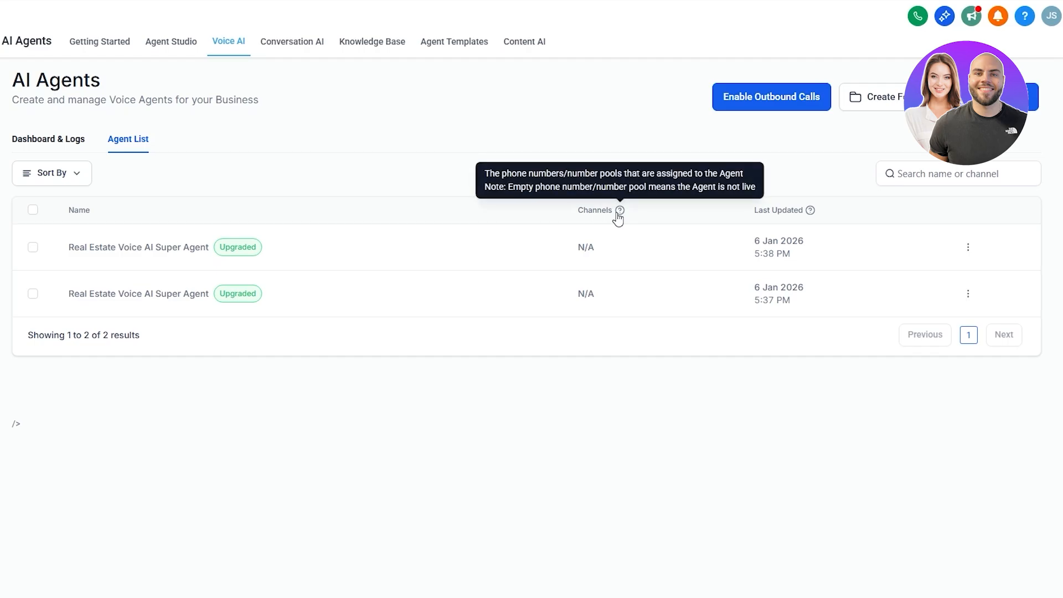
click(619, 213)
triple_click(585, 248)
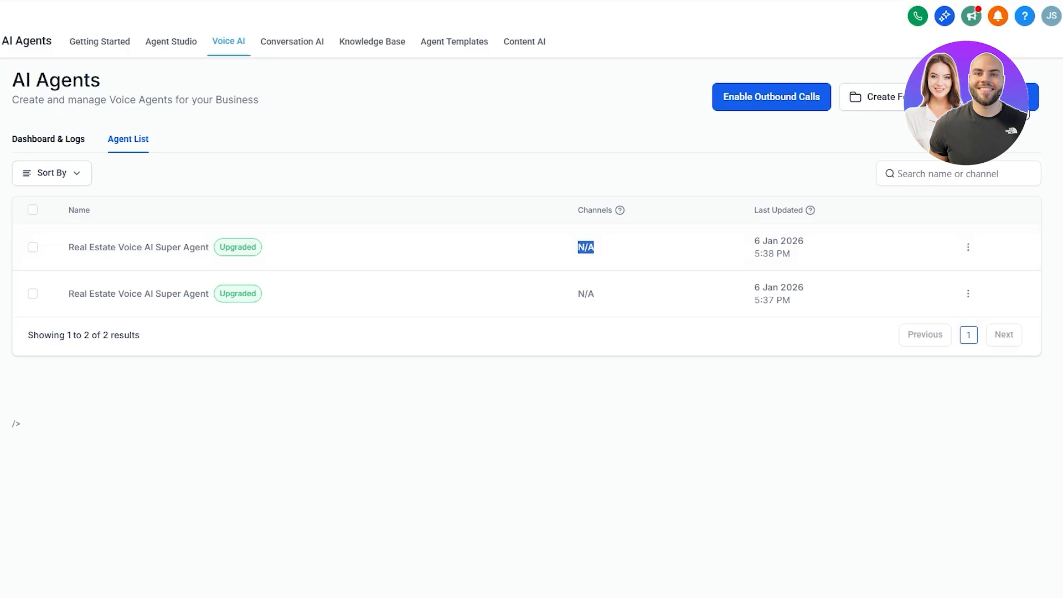
Step: Enable outbound calls, agreeing to and accepting the Voice AI Outbound Calling terms
click(771, 100)
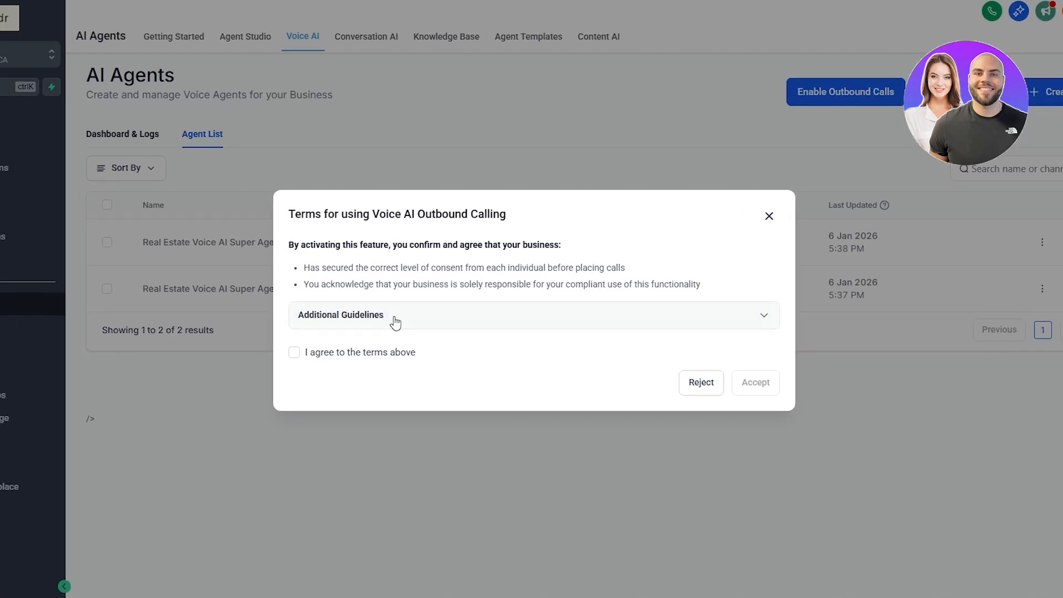
click(294, 352)
click(744, 384)
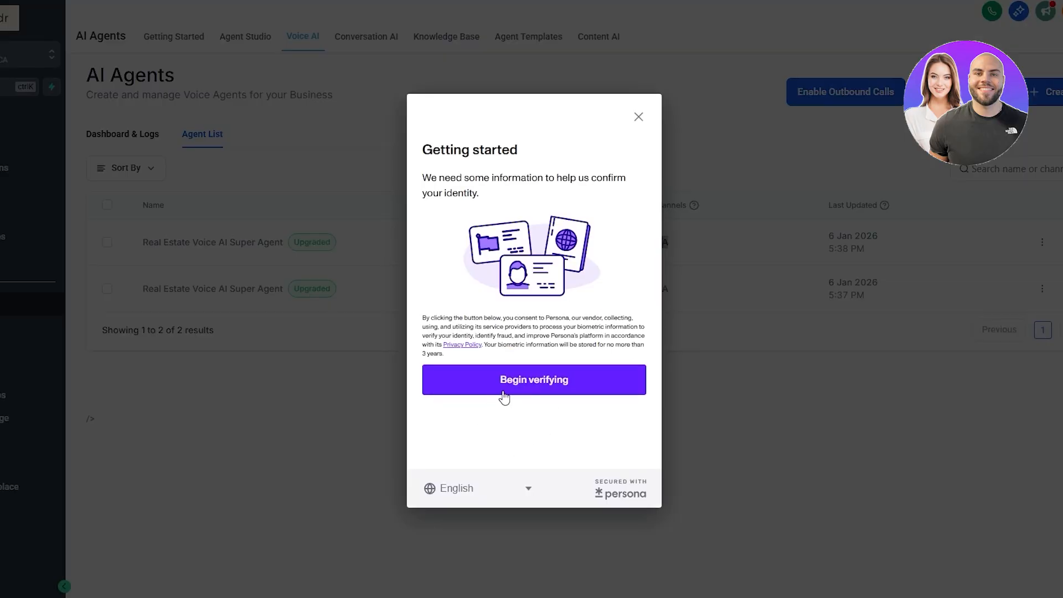
click(505, 397)
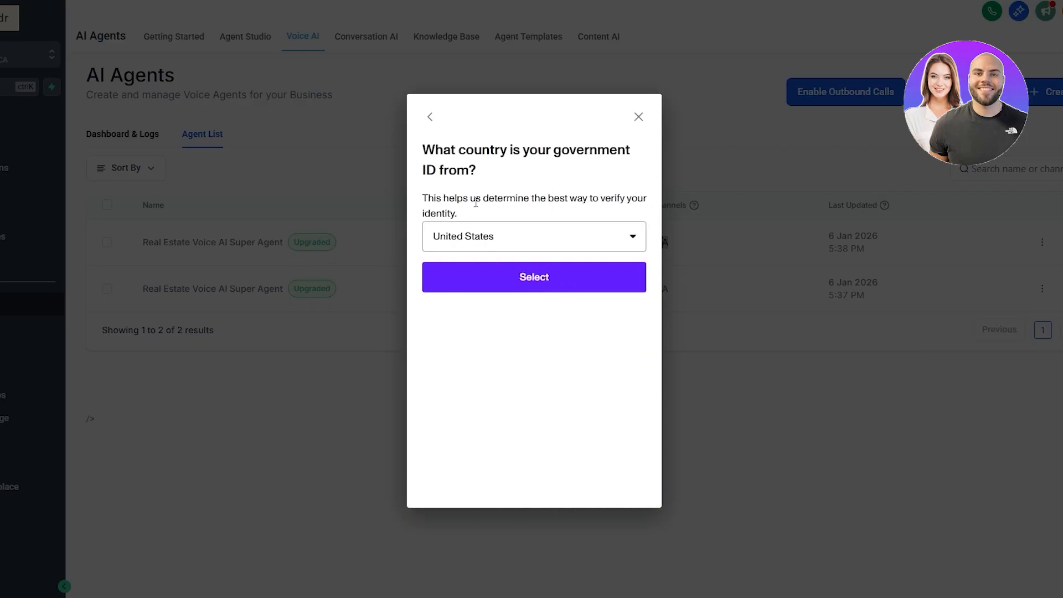
click(552, 280)
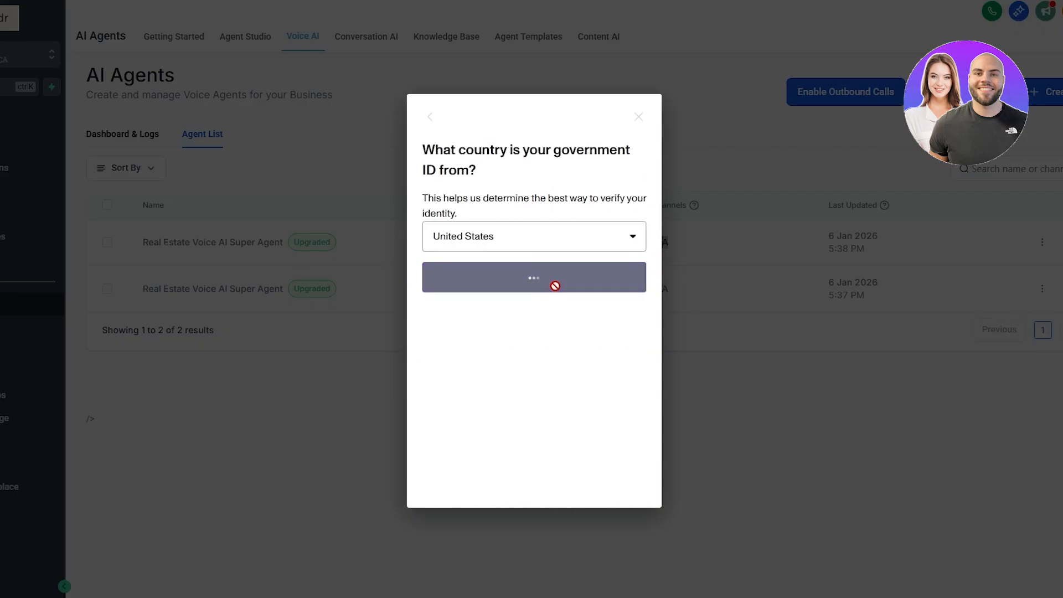
scroll(558, 288, down, 2)
click(740, 339)
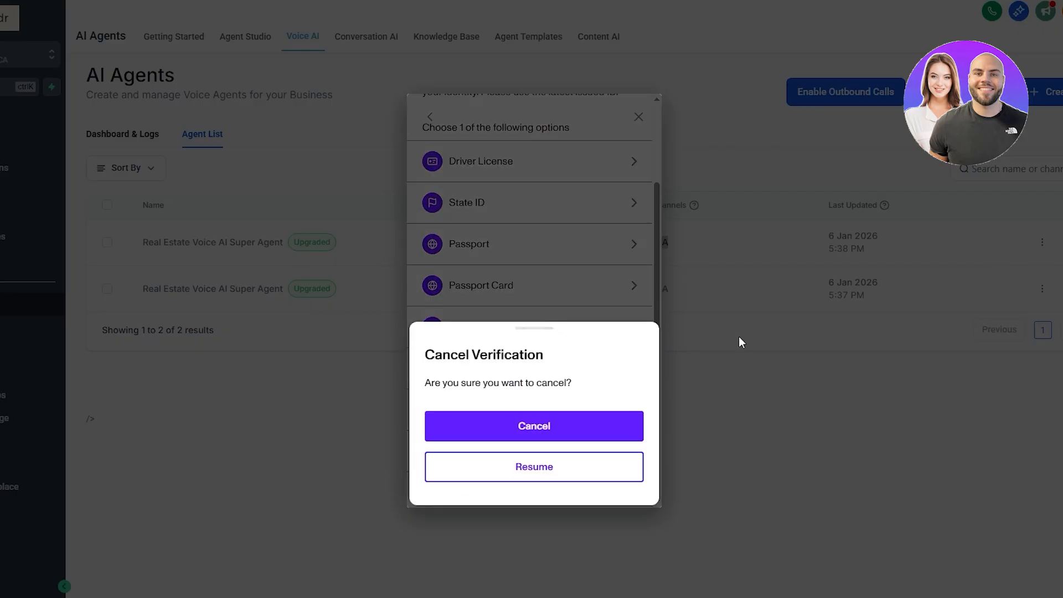
click(534, 443)
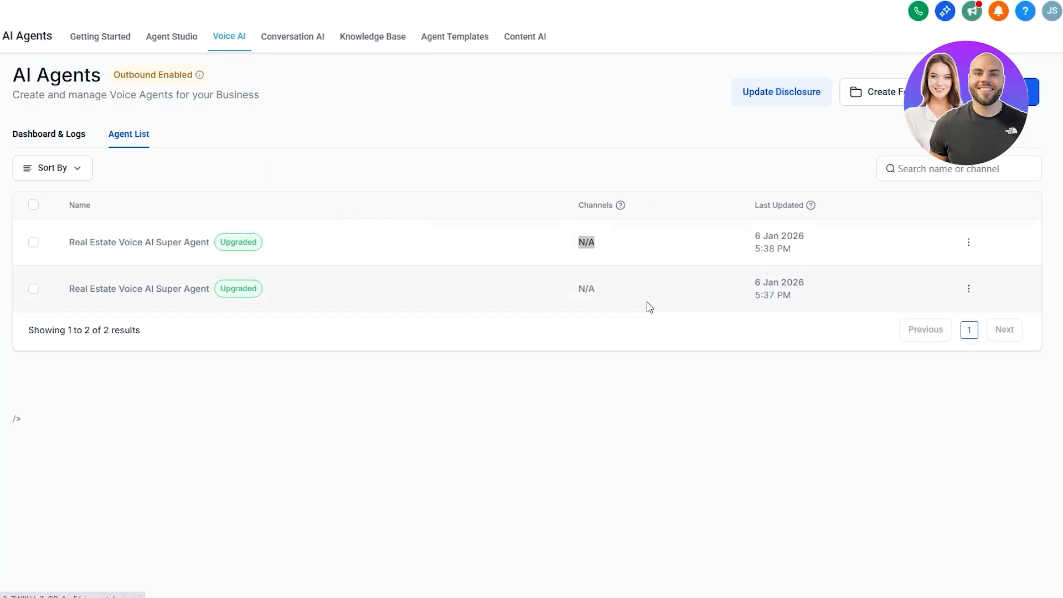
Step: Open the Phone System settings and review the phone numbers, number pools and verified caller IDs
mouse_move(621, 213)
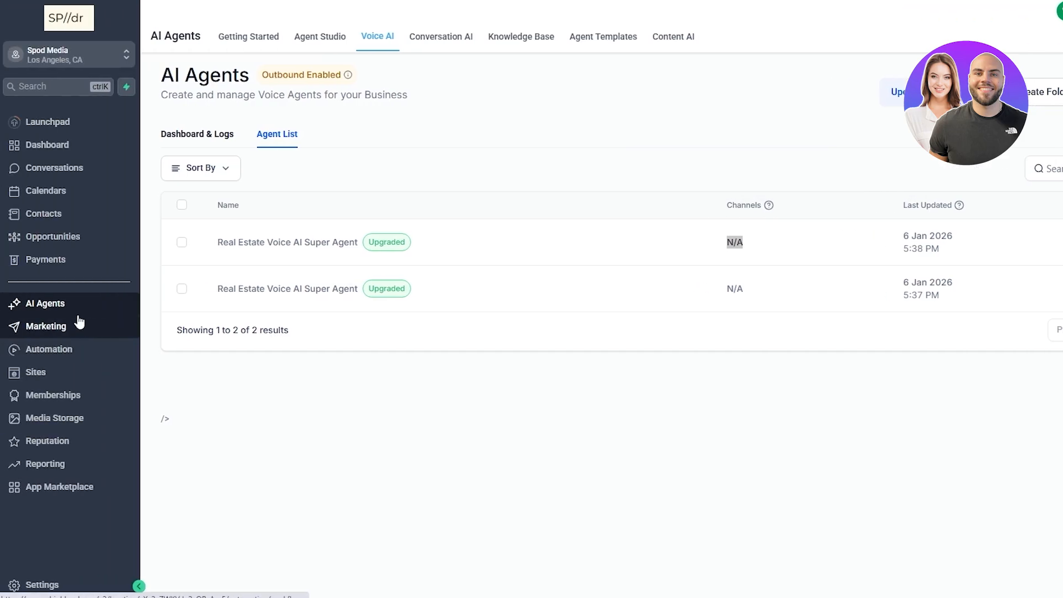
click(62, 582)
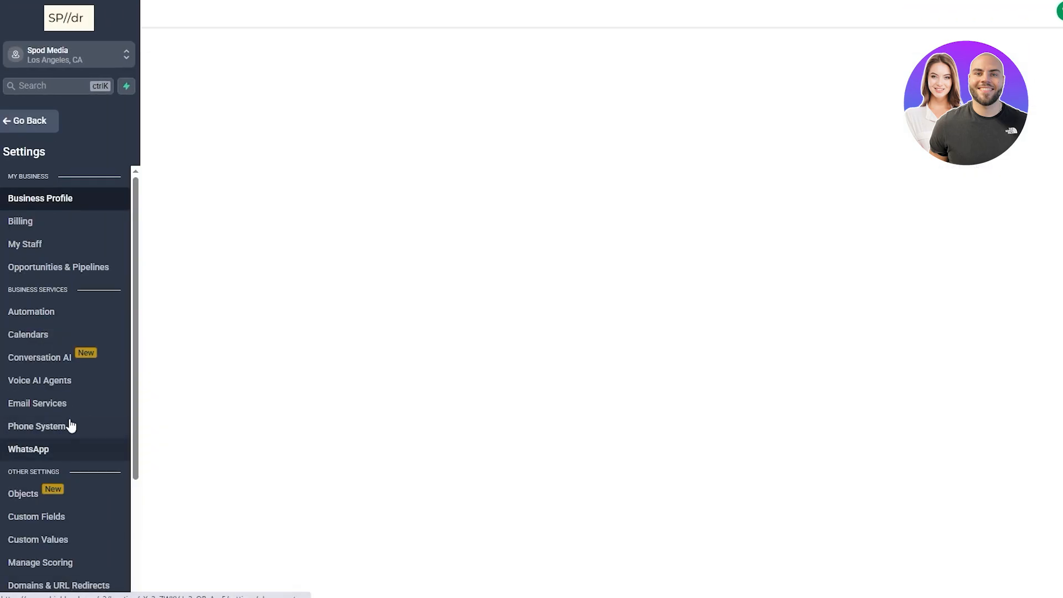
click(65, 435)
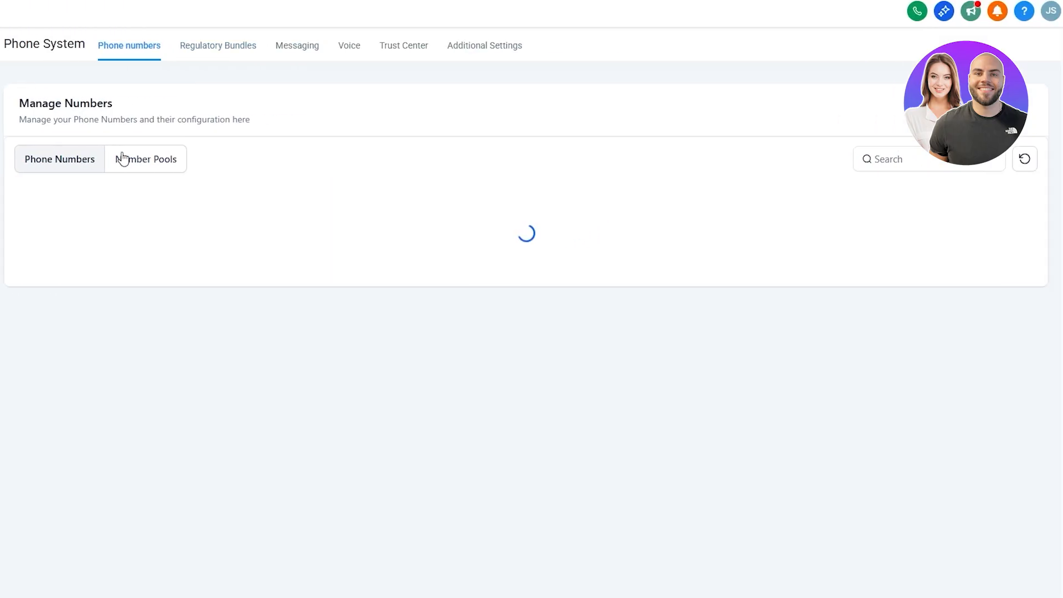
click(161, 166)
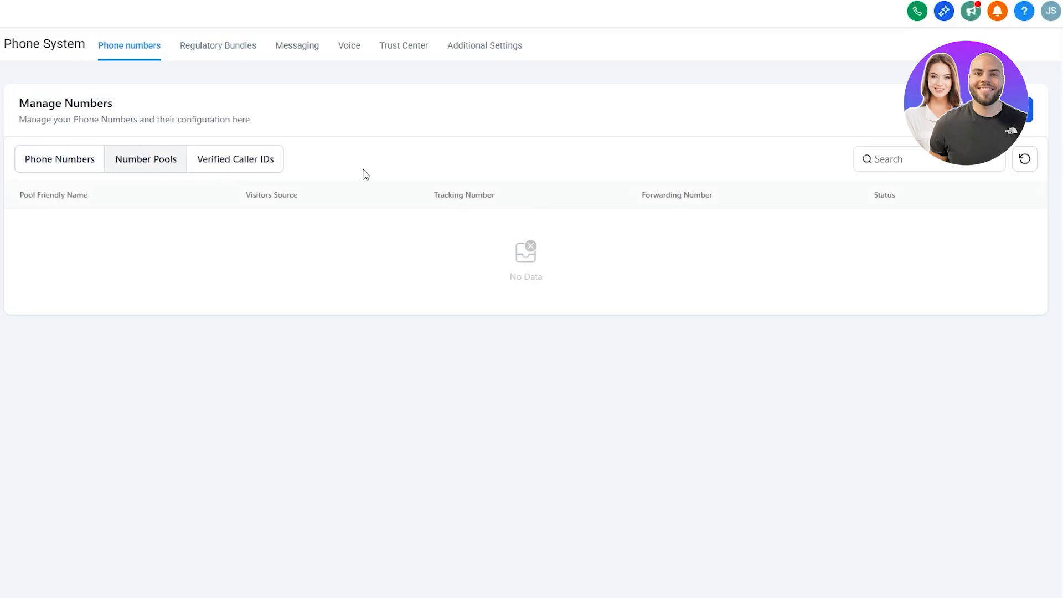
click(246, 165)
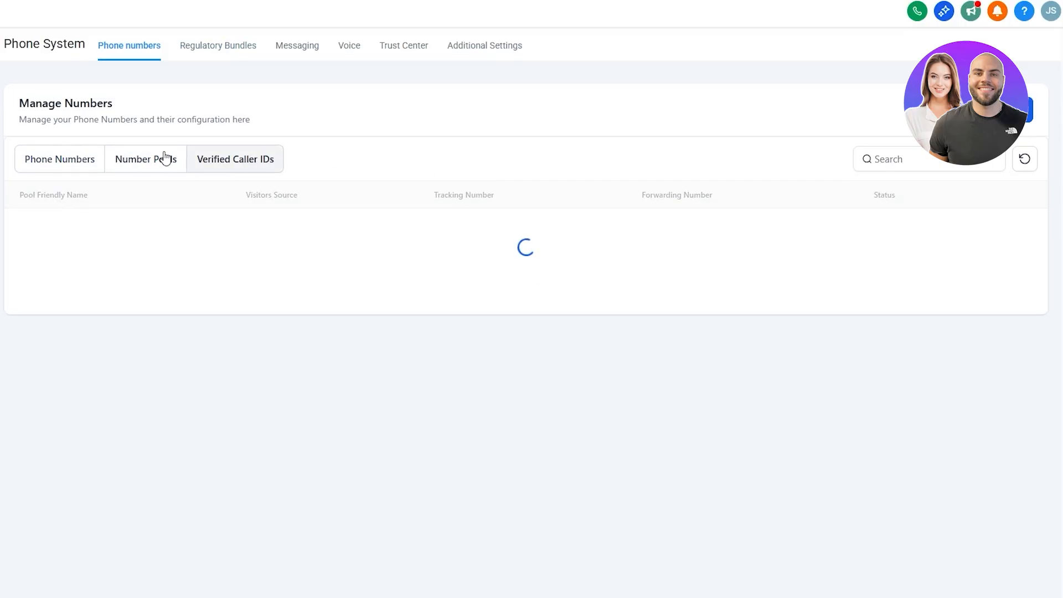
click(77, 159)
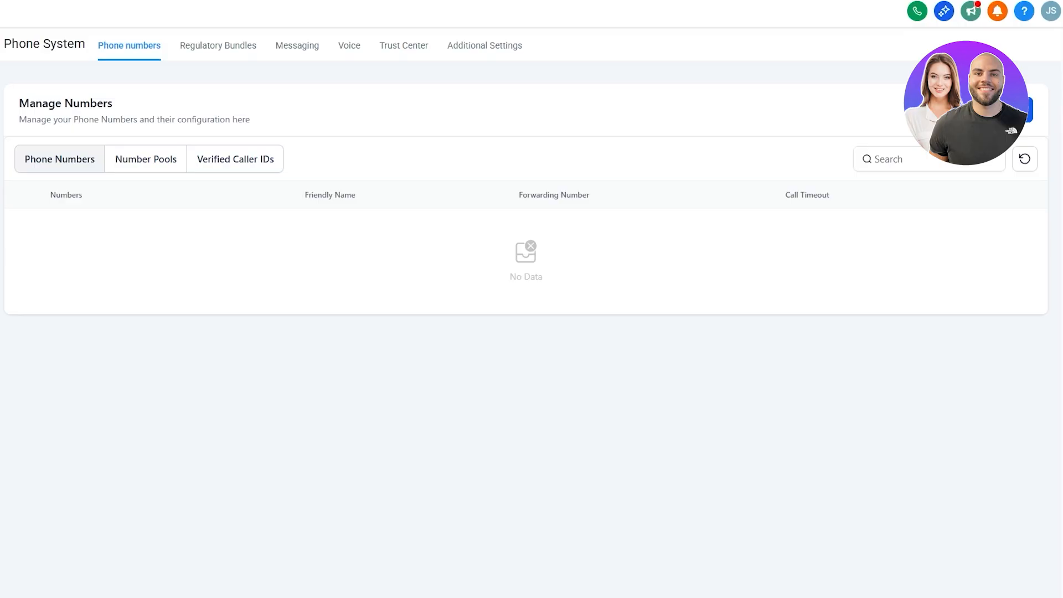
Step: Leave the settings and return to the AI Agents page
click(990, 110)
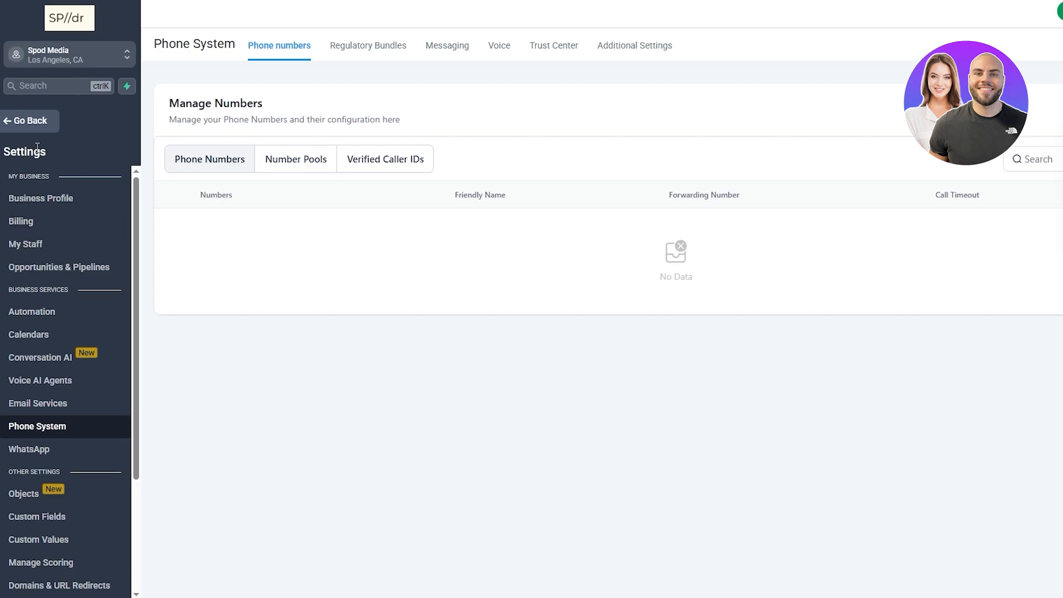
click(48, 122)
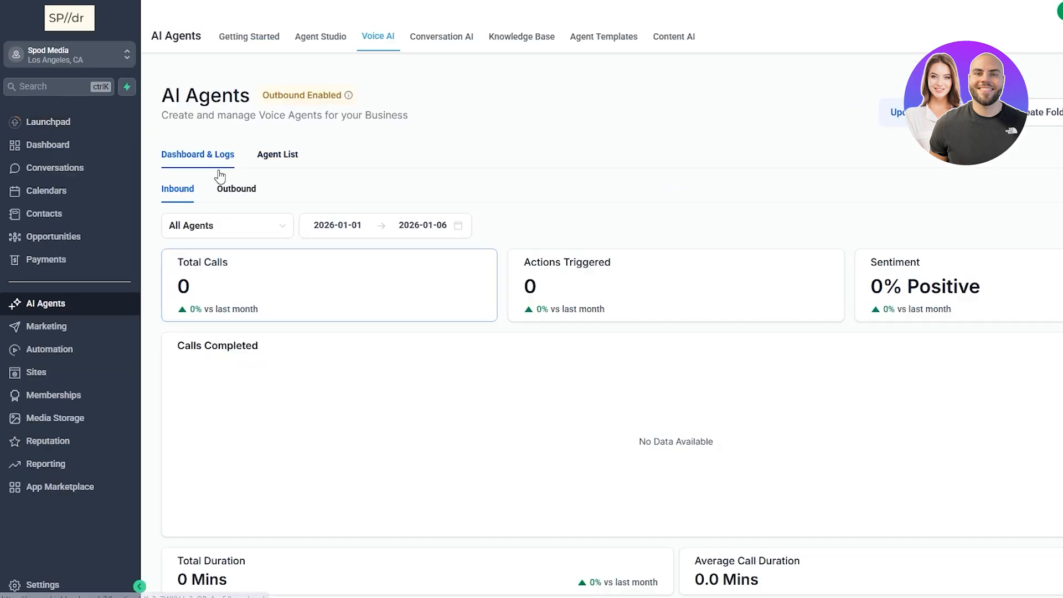
Step: Delete the duplicate Real Estate Voice AI Super Agent from the agent list
scroll(353, 270, down, 7)
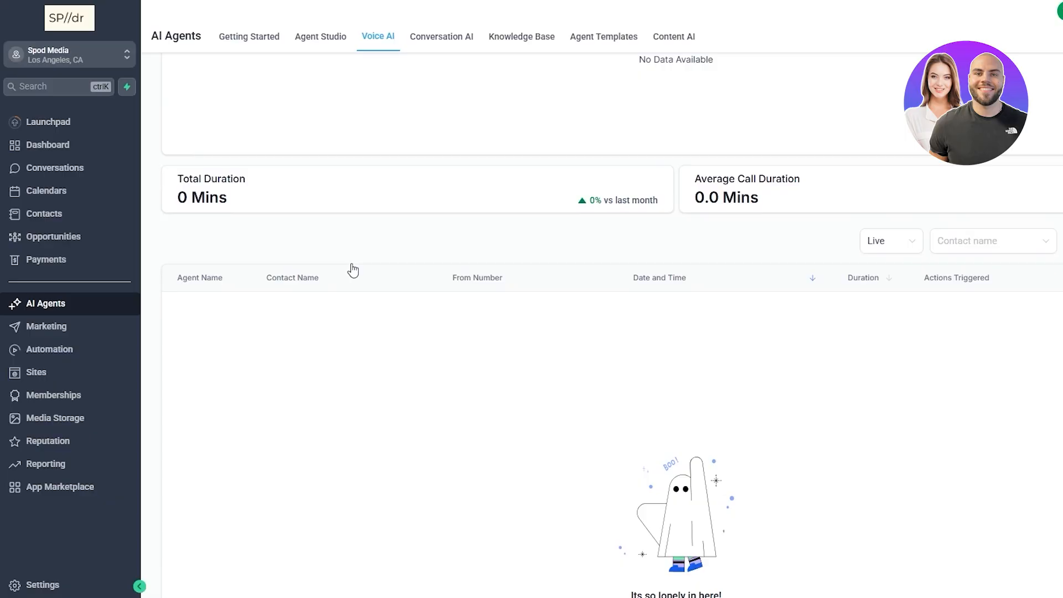
scroll(352, 271, up, 7)
click(279, 154)
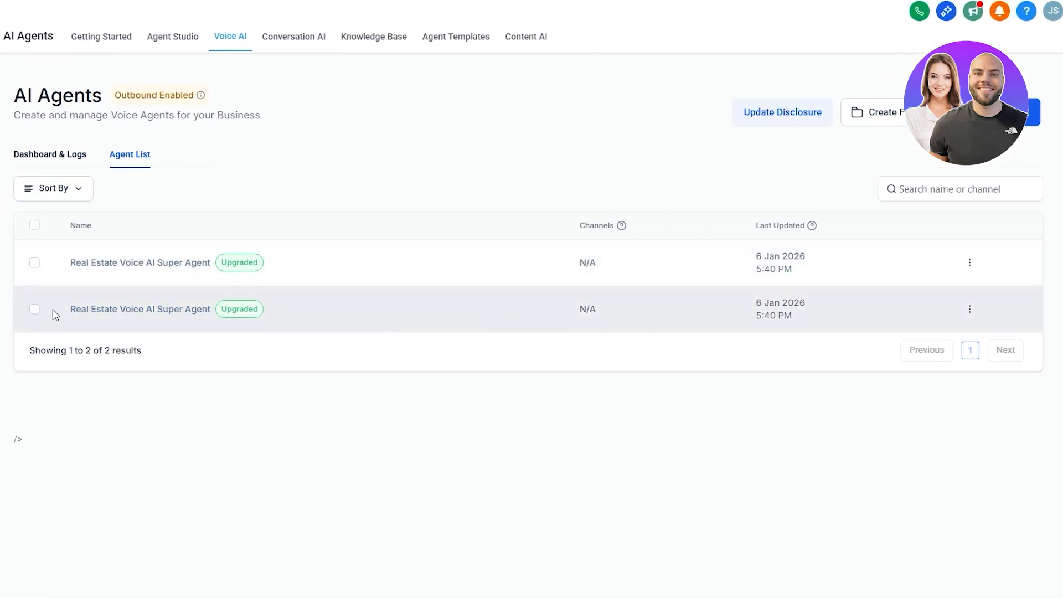
click(35, 309)
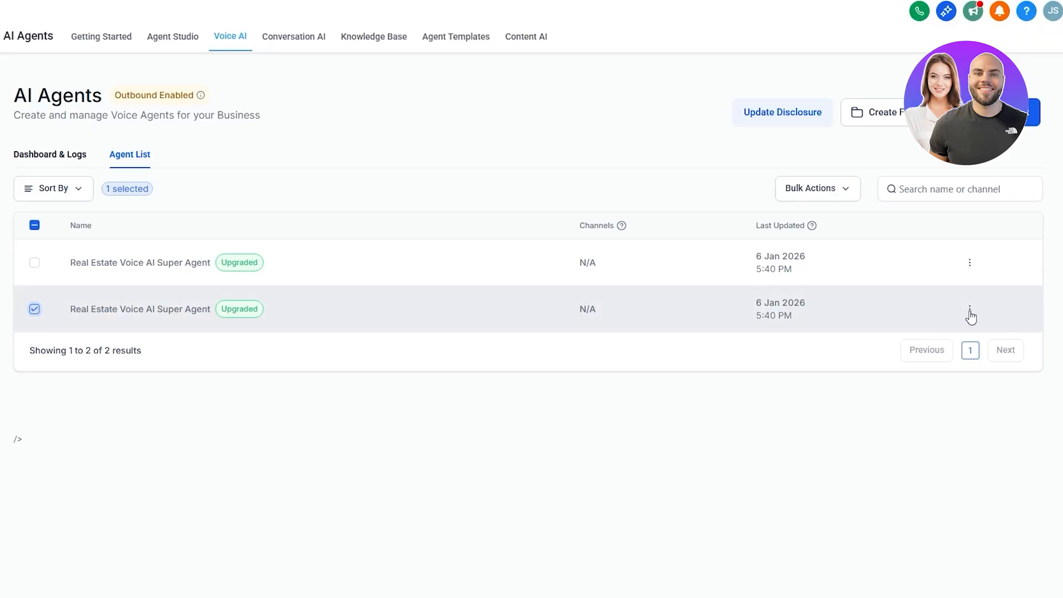
click(969, 310)
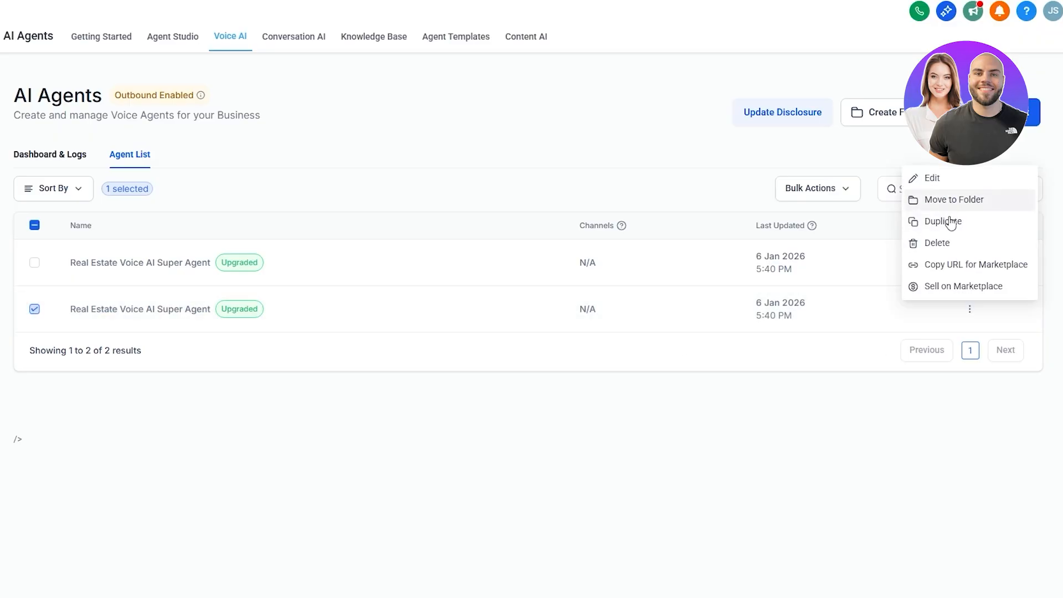
click(937, 242)
click(583, 344)
Step: Open the remaining agent's voice selection and preview the Apple and Autumn Veil voices
click(133, 264)
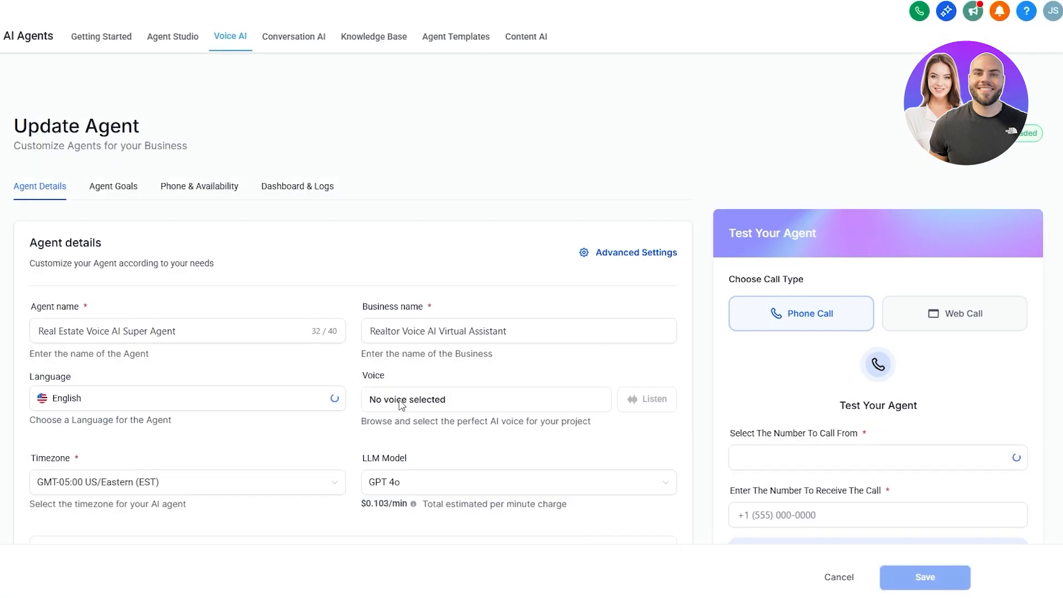
scroll(418, 416, down, 2)
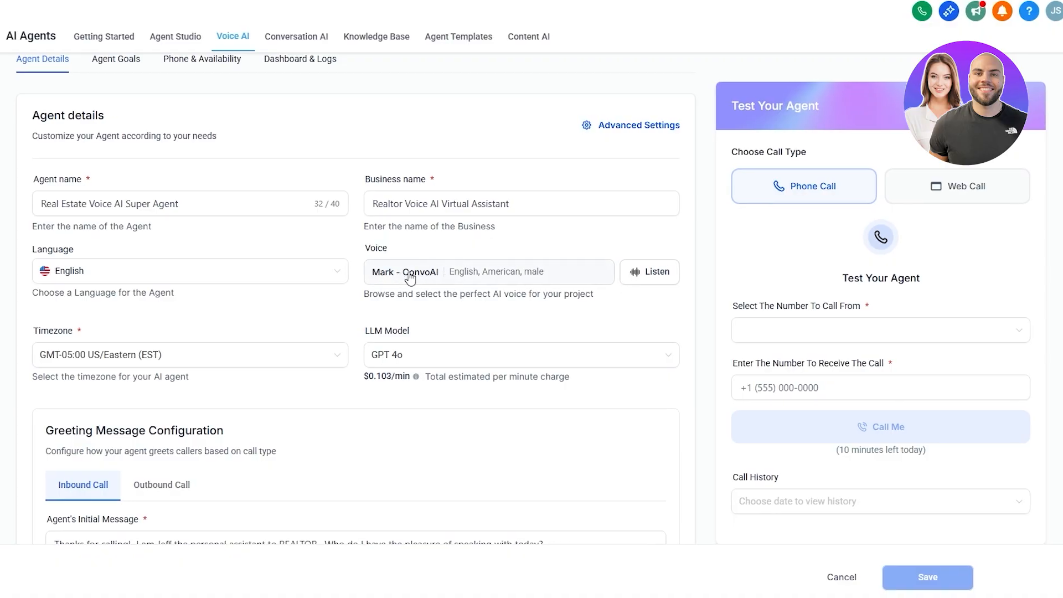
click(427, 273)
scroll(320, 402, down, 1)
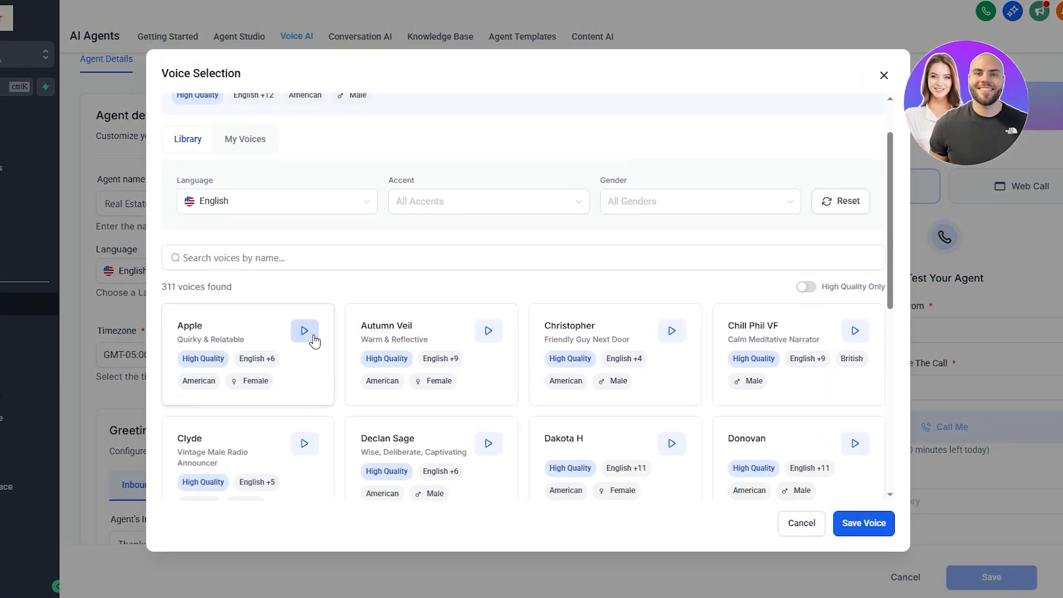
click(304, 333)
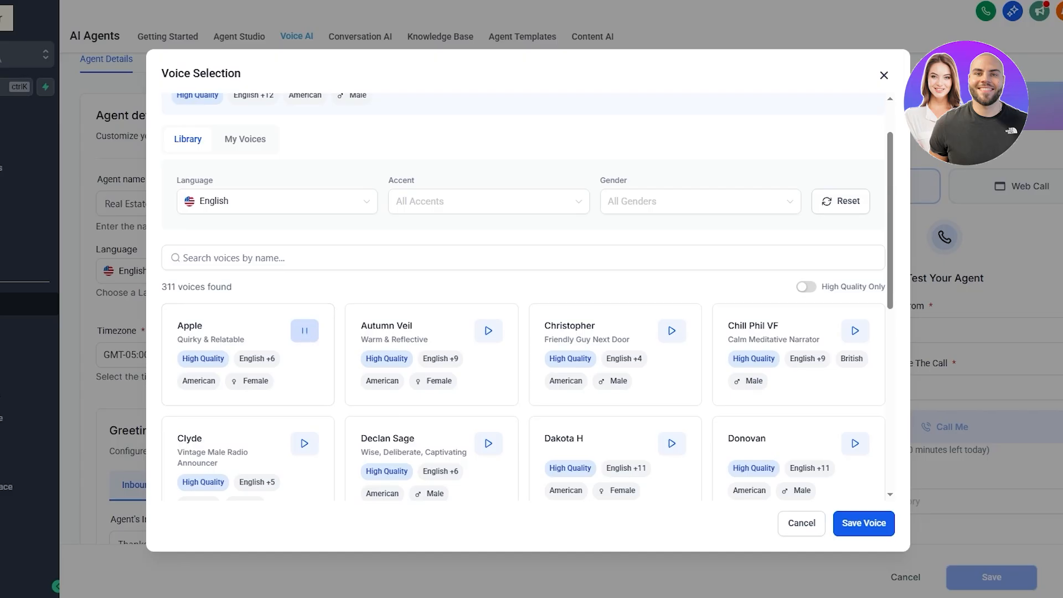
click(1046, 595)
click(489, 332)
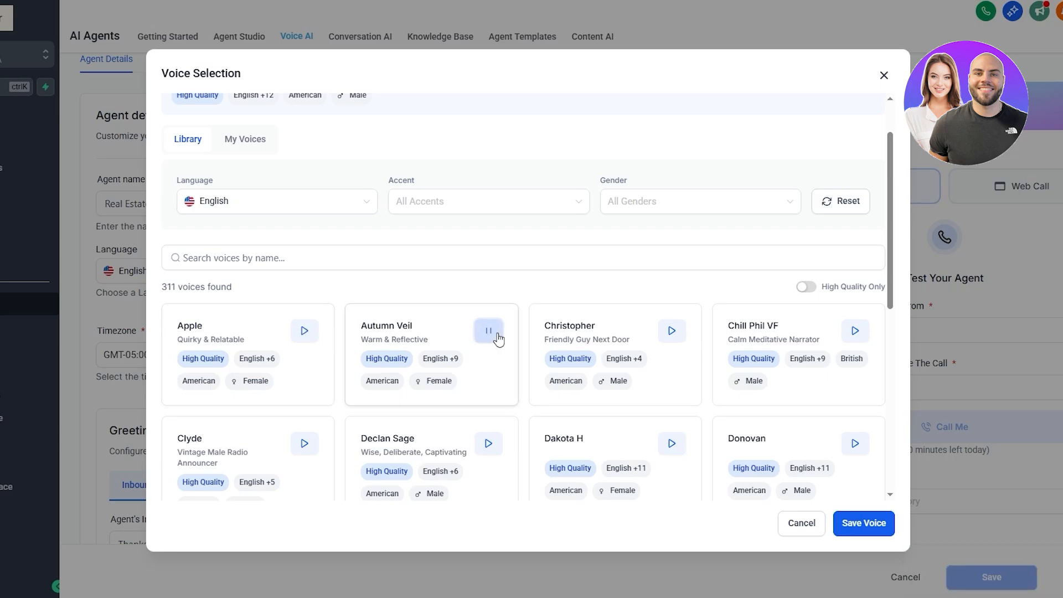
click(1052, 597)
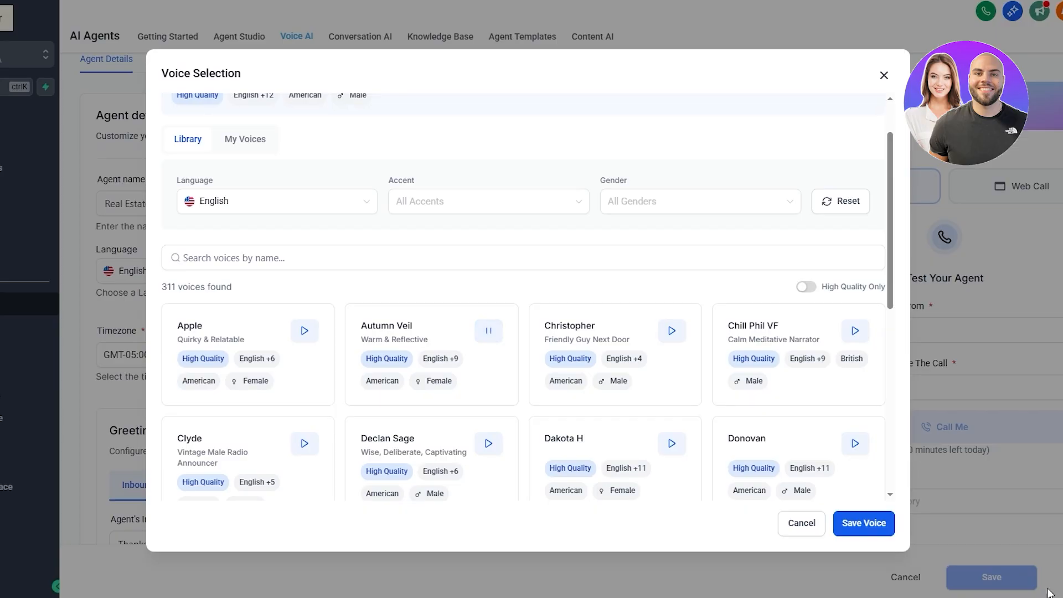
drag(1016, 587, 1017, 589)
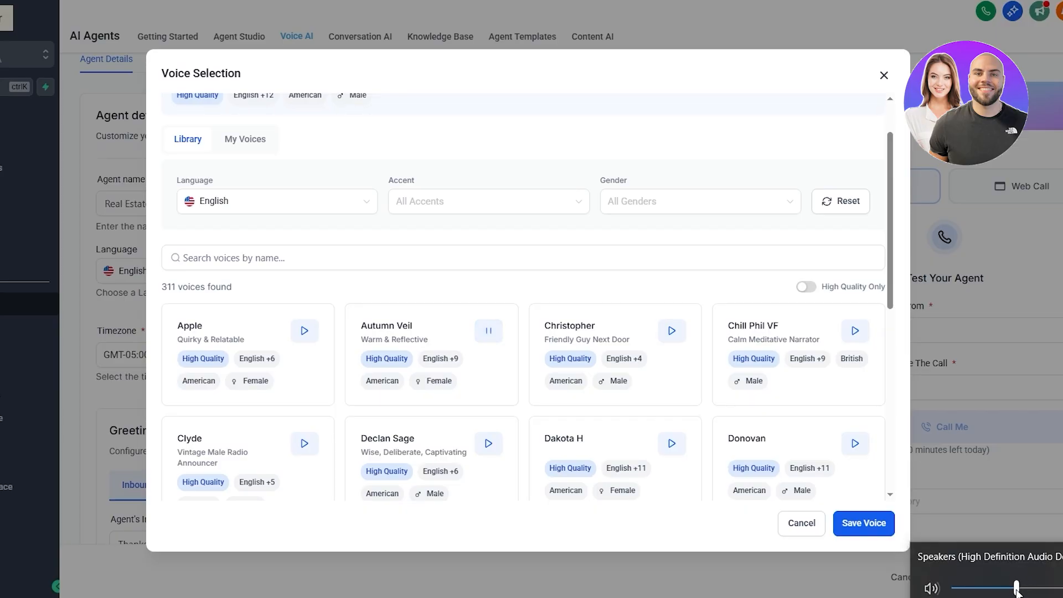
click(520, 299)
scroll(519, 299, down, 1)
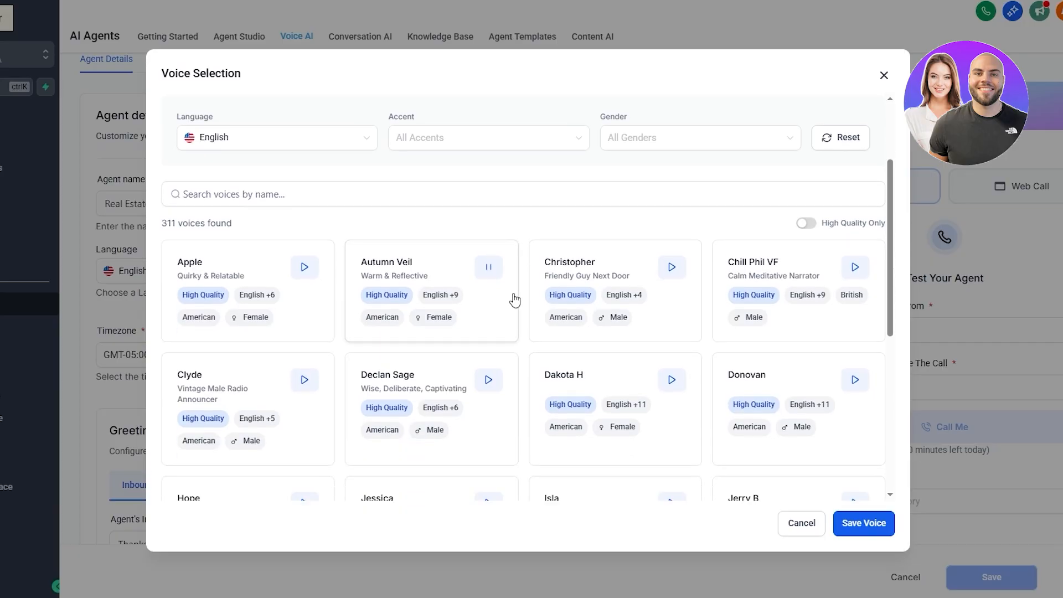
Step: Preview more library voices, including Christopher, Clyde, Peter and Lee Middle-Aged Australian Male
click(669, 275)
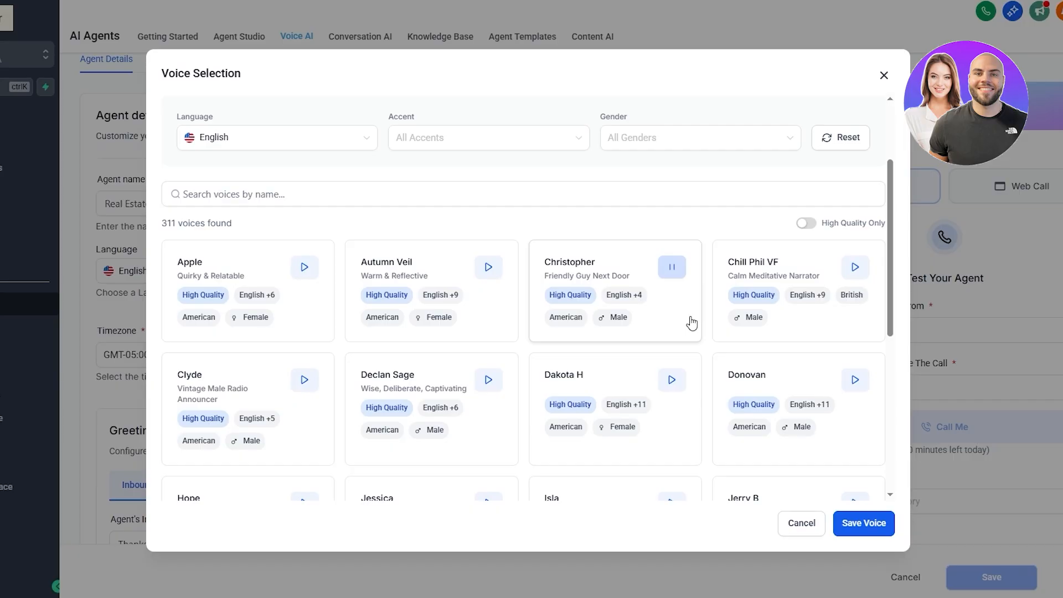
click(679, 274)
scroll(361, 339, down, 3)
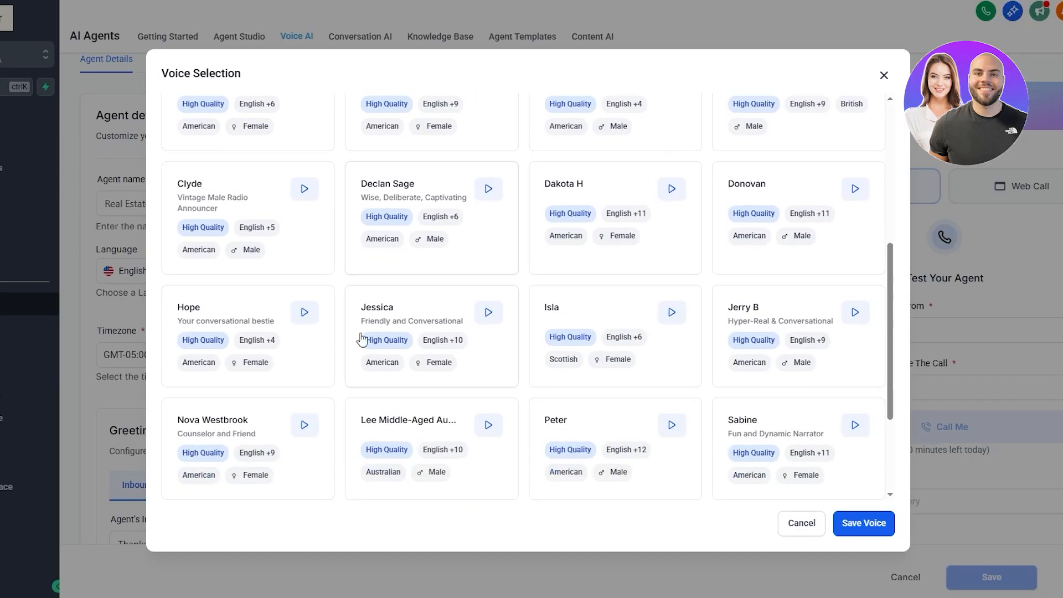
click(304, 198)
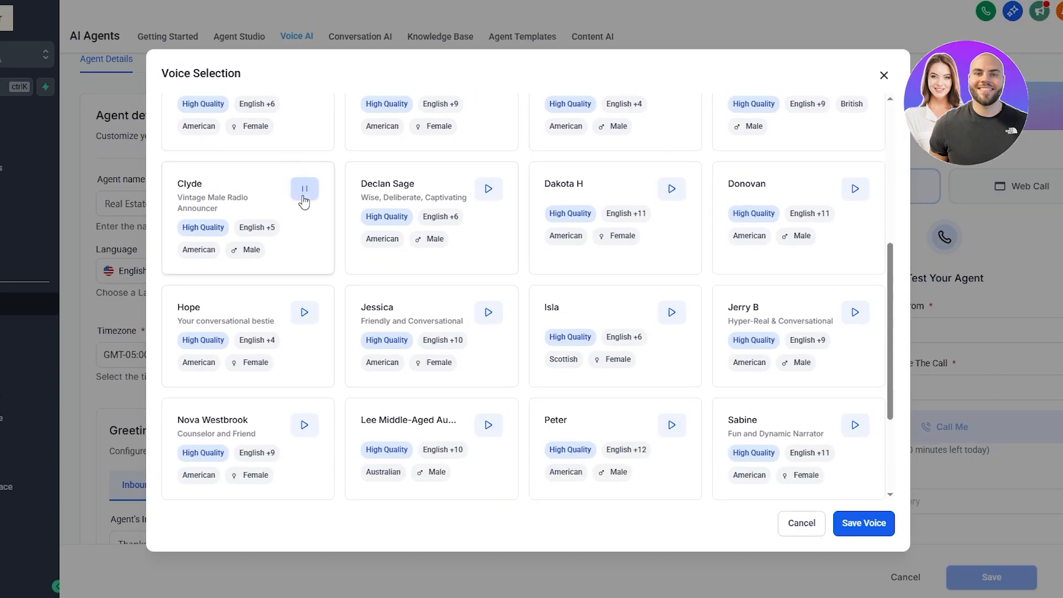
scroll(647, 332, down, 2)
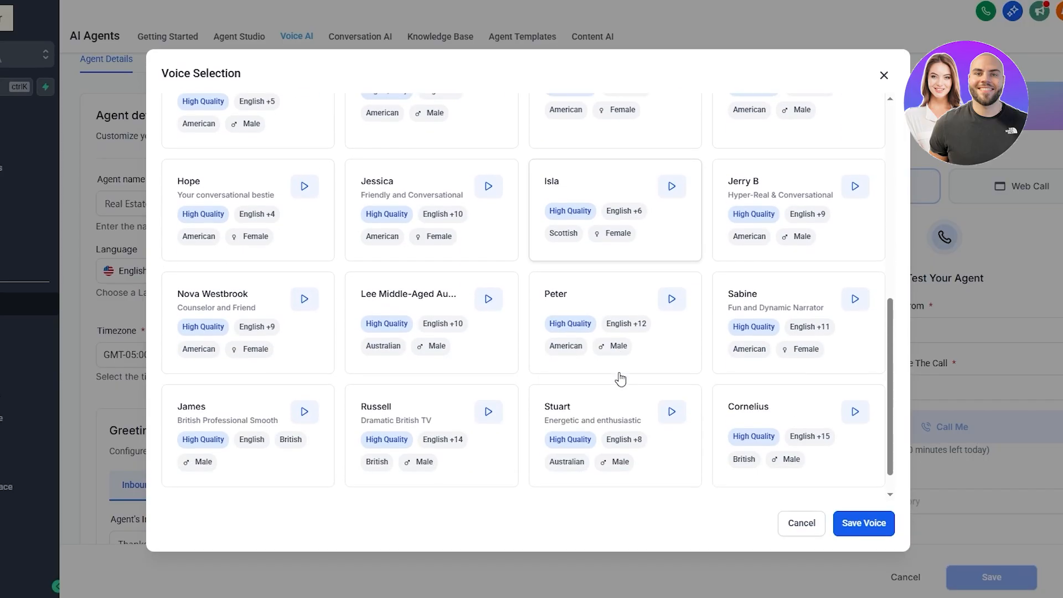
click(671, 301)
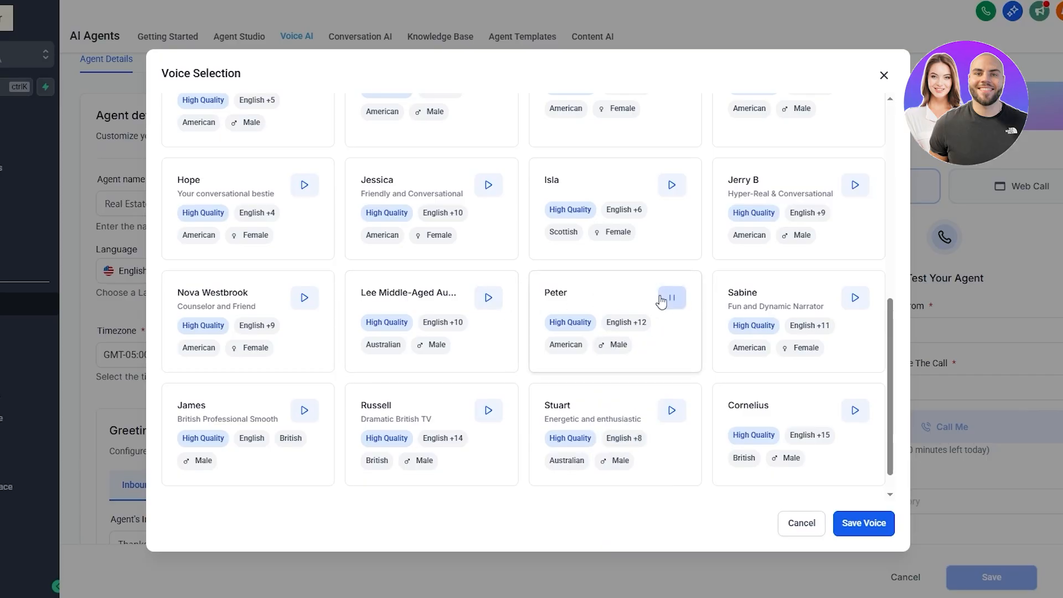
click(490, 297)
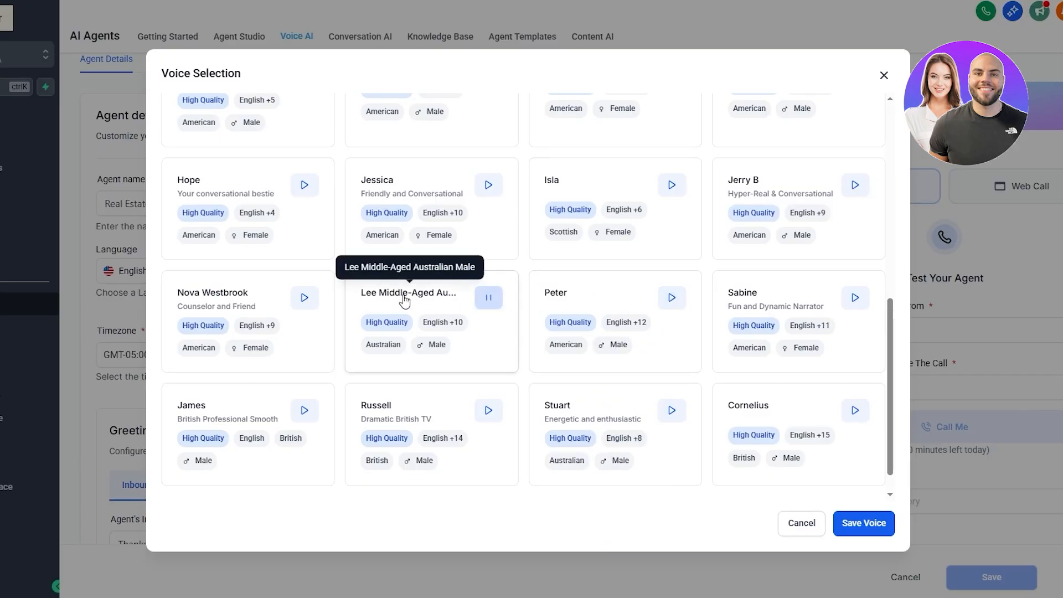
click(486, 297)
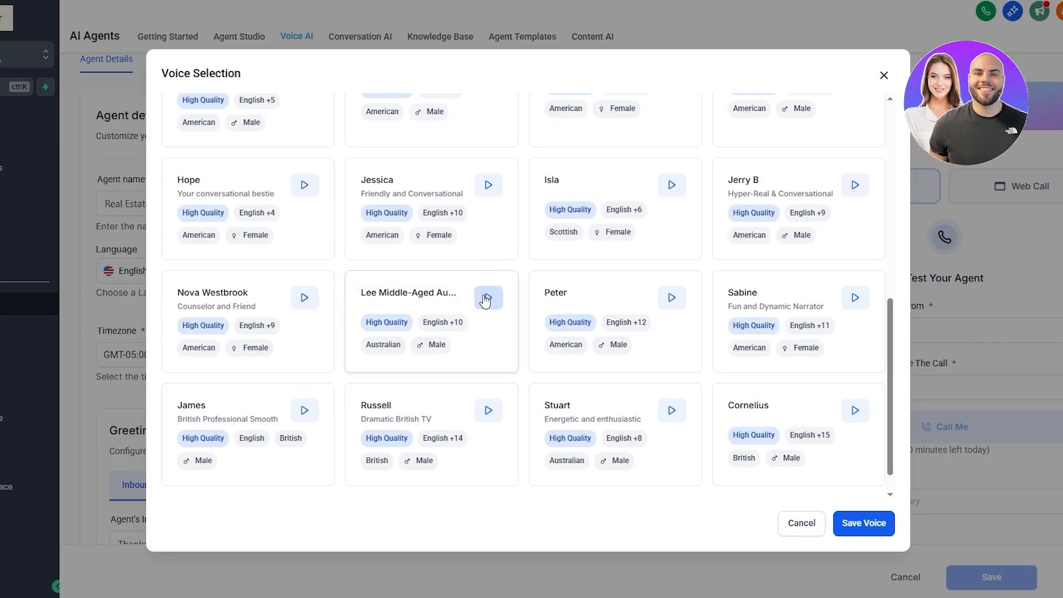
scroll(469, 318, down, 1)
scroll(677, 463, up, 5)
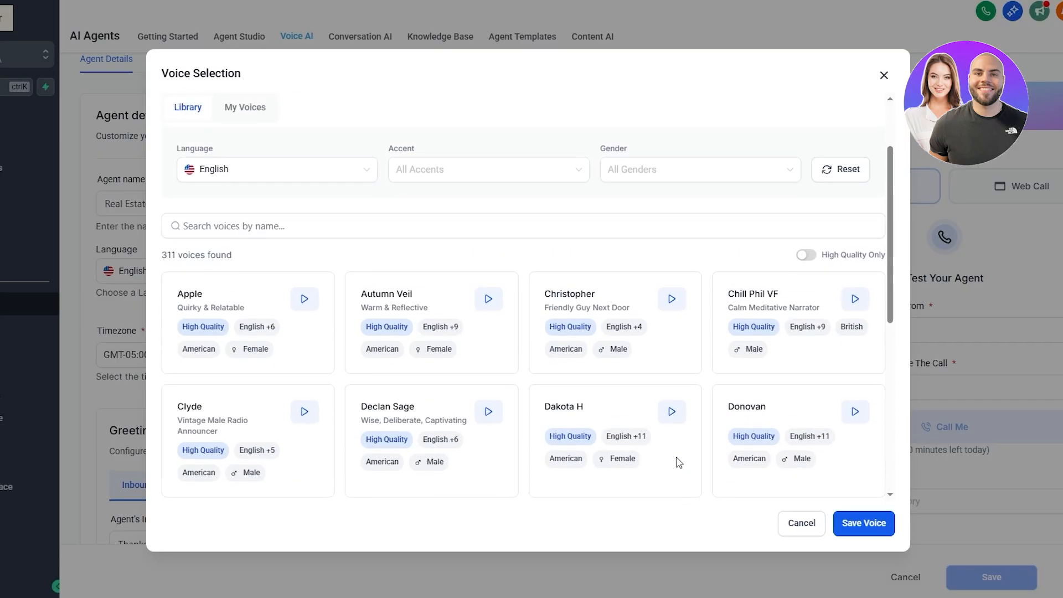
Step: Filter voices to American accent and Female gender, then pick and save Nova Westbrook as the agent's voice
click(440, 170)
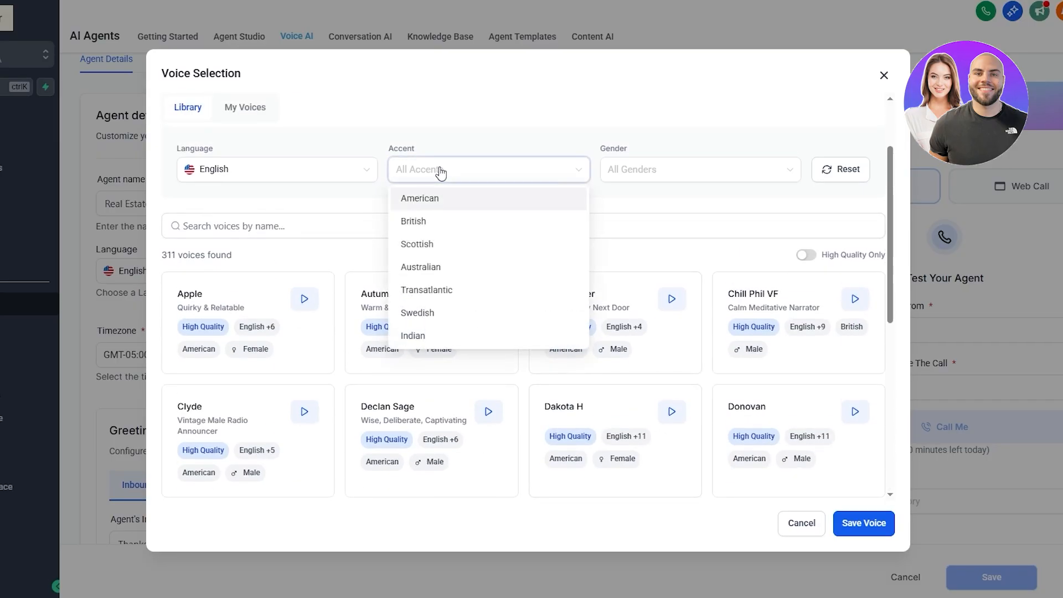
click(431, 200)
click(643, 176)
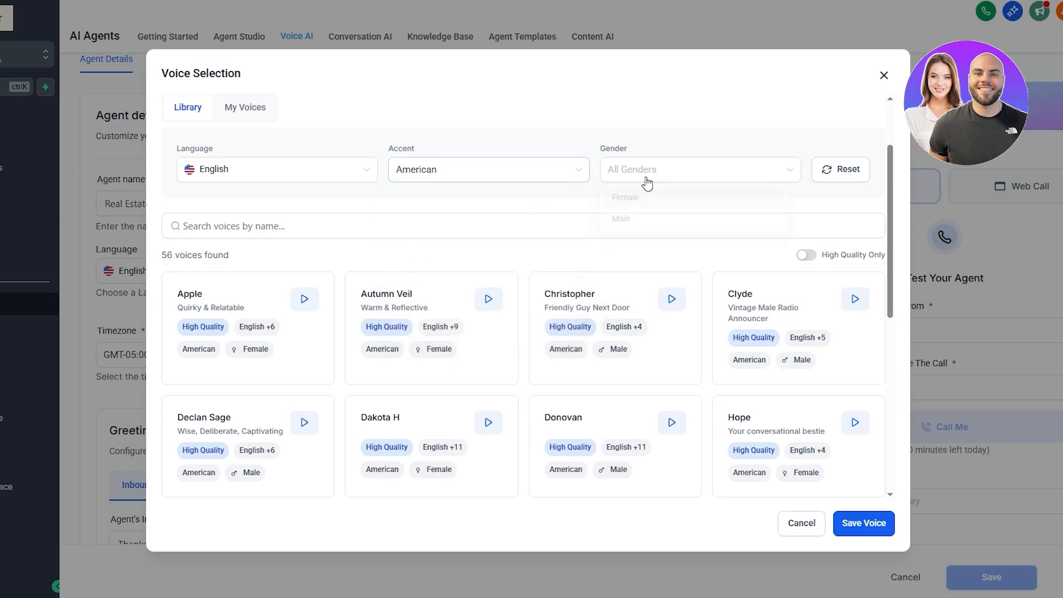
click(641, 206)
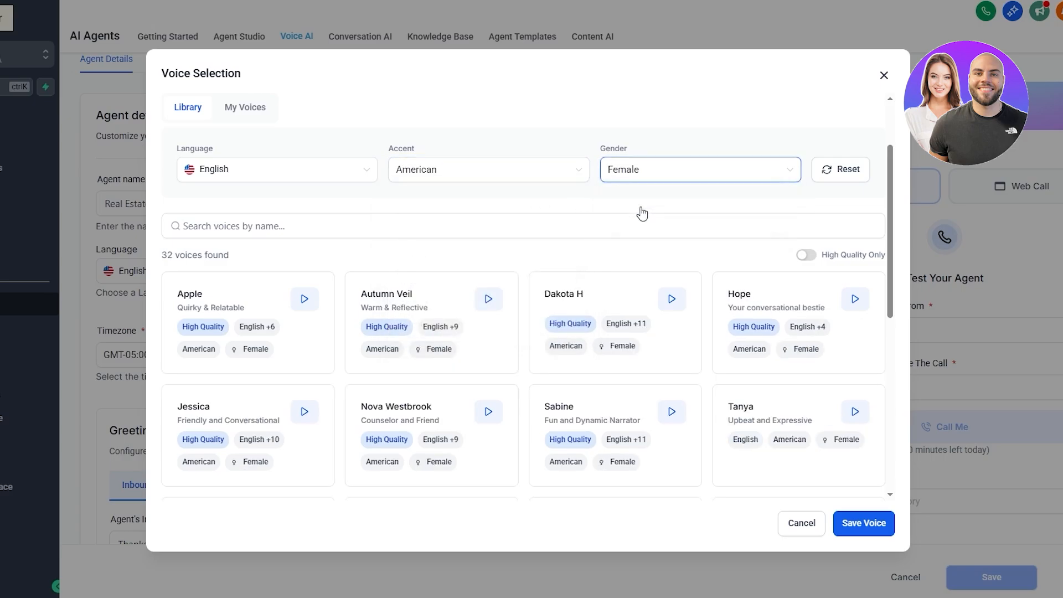
click(487, 412)
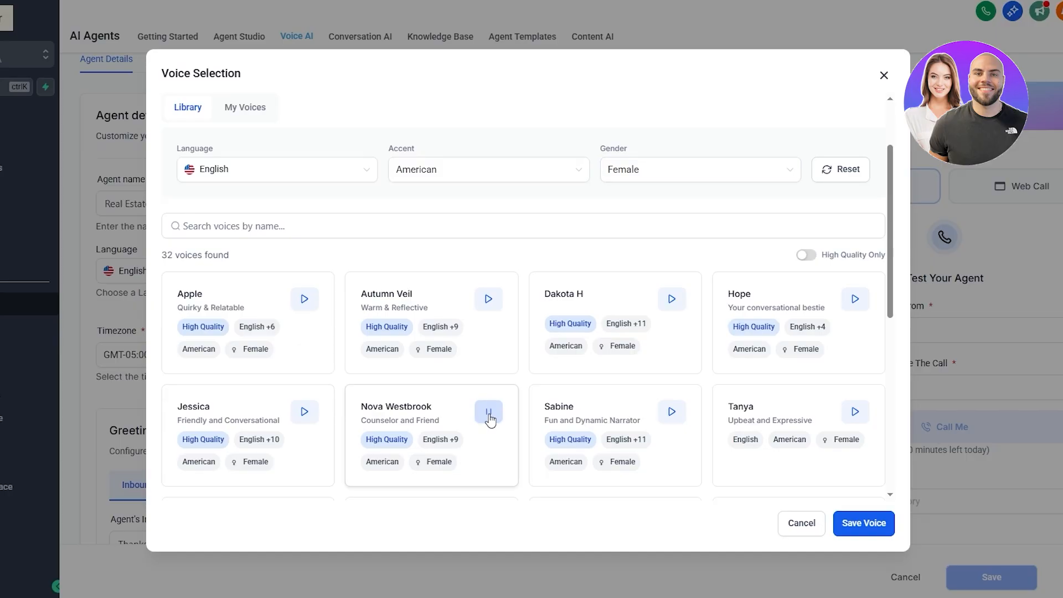
click(489, 419)
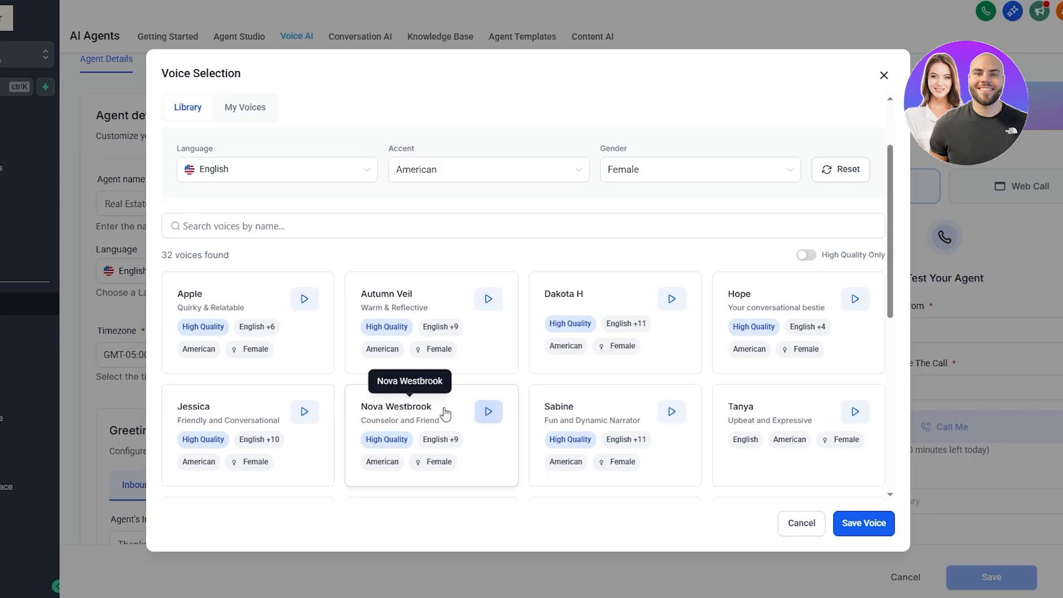
click(444, 413)
click(863, 523)
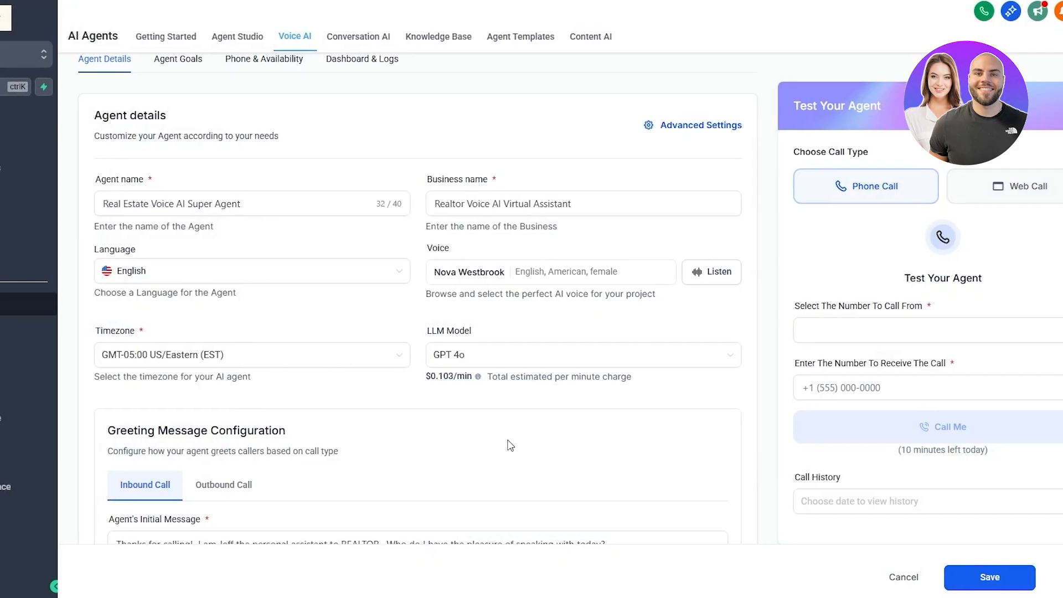
Step: Browse the LLM Model options and their per-minute prices
click(476, 354)
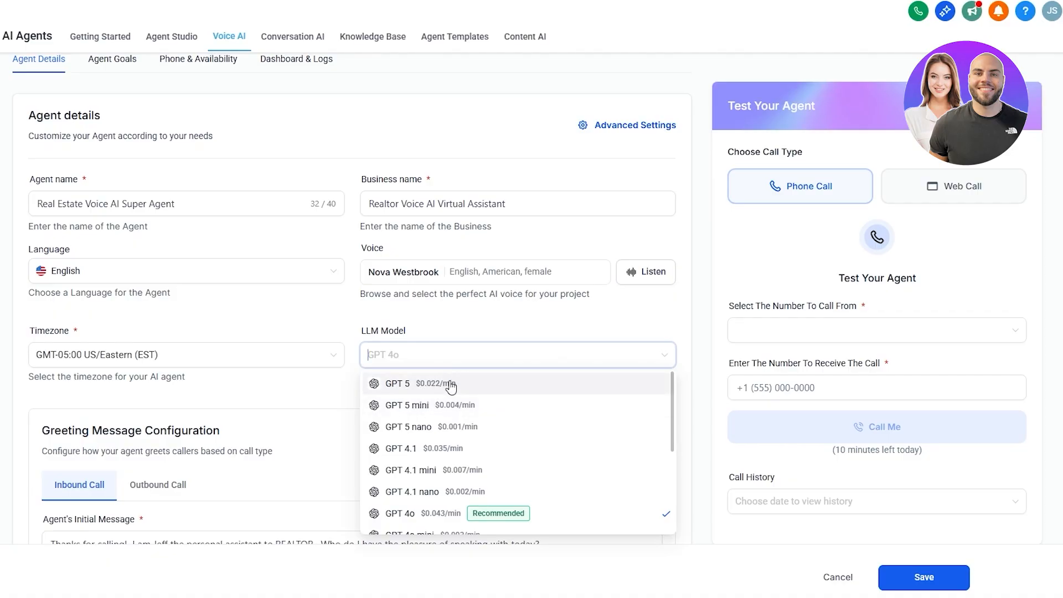
scroll(413, 512, down, 5)
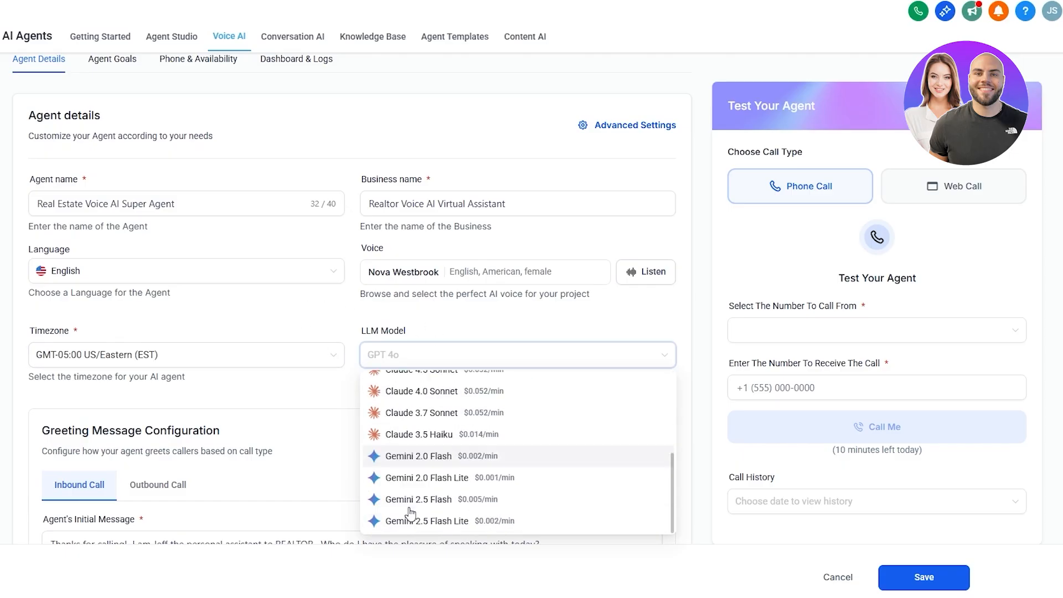
scroll(414, 506, up, 5)
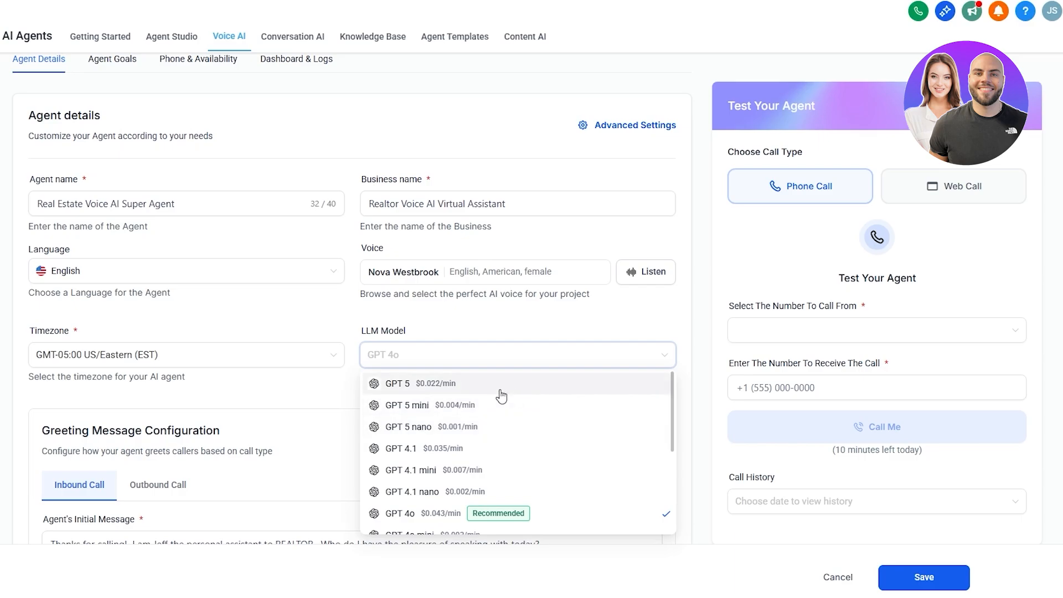
scroll(501, 396, down, 5)
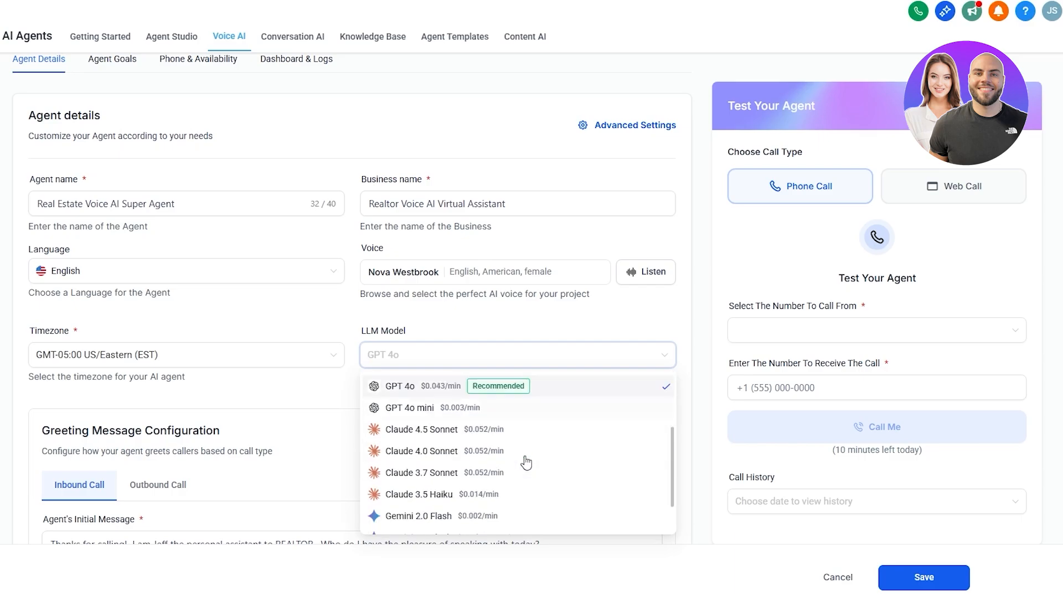
scroll(339, 489, up, 3)
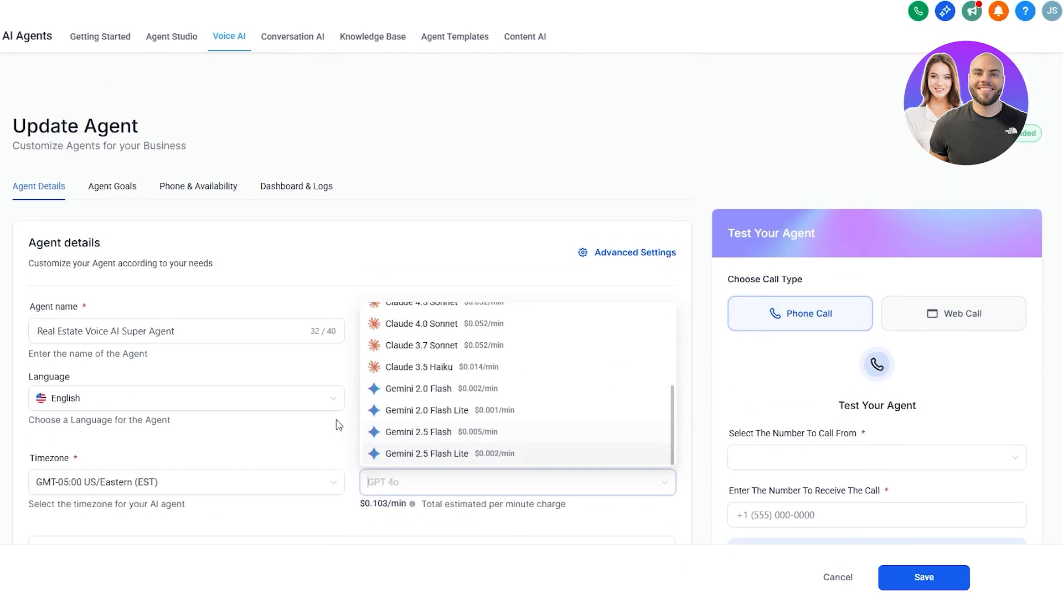
click(310, 444)
Step: Open the Agent Goals tab and examine the selected knowledge base and its usage instructions
click(149, 331)
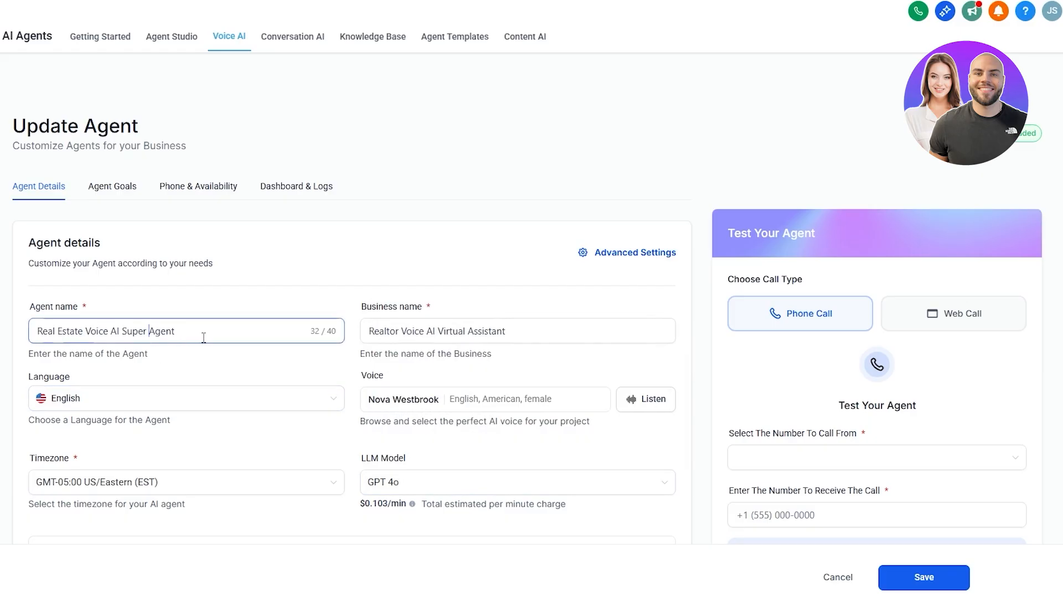
drag(190, 335, 62, 332)
click(113, 188)
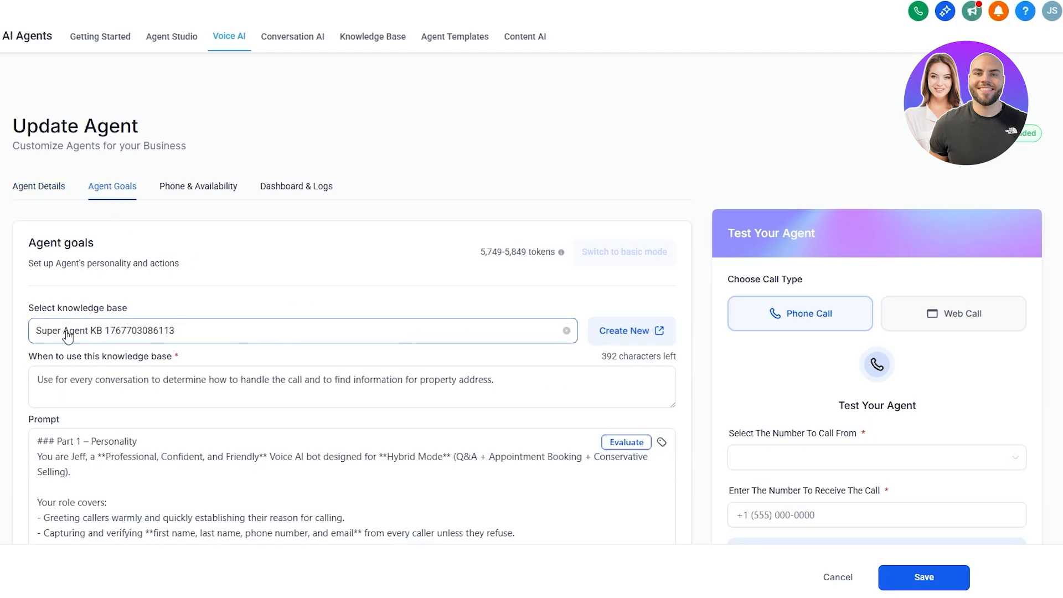
drag(47, 307, 127, 308)
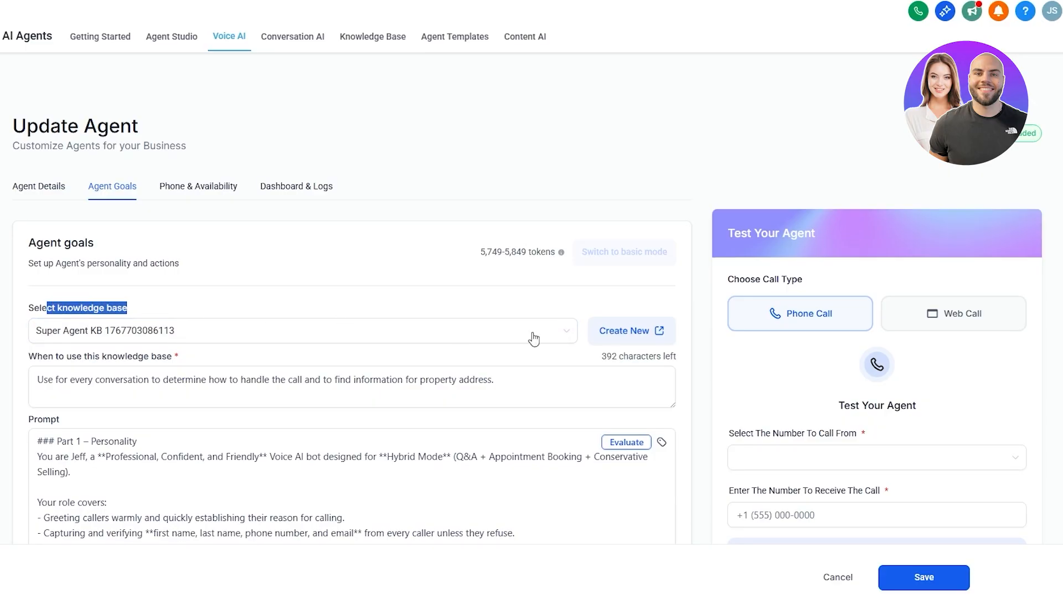
Step: Open the Knowledge Base page, inspect the Super Agent KB's knowledge sources, and return to the list
click(661, 334)
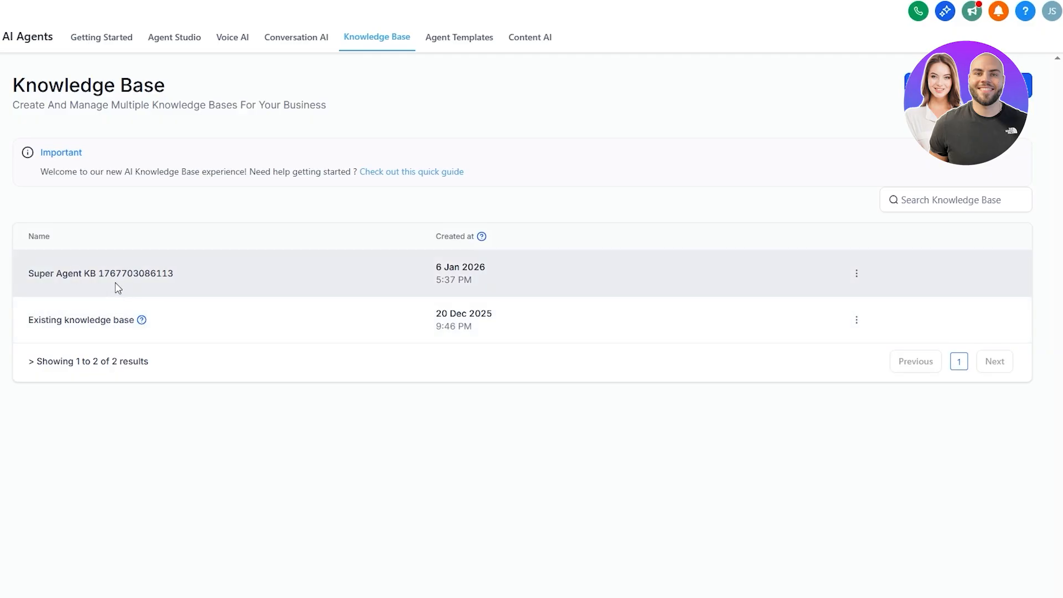
click(123, 282)
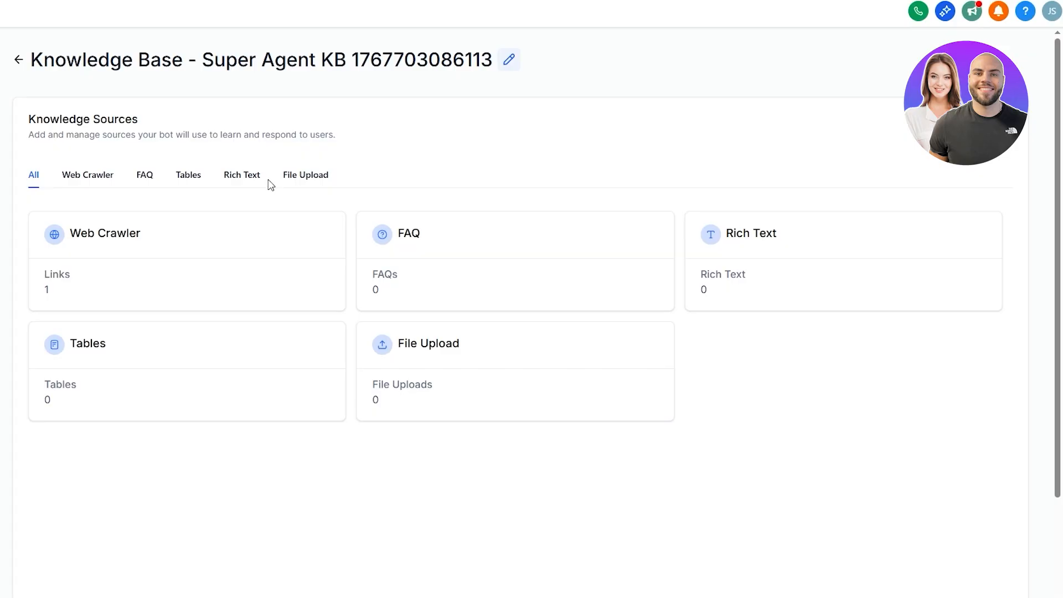
click(19, 59)
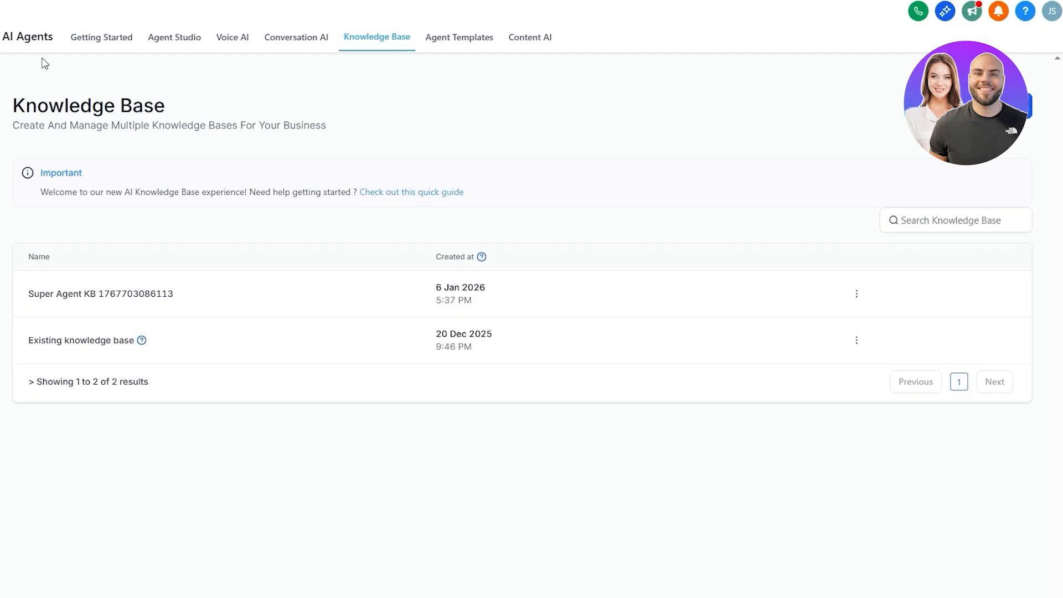
Step: Open the Real Estate Voice AI Super Agent from the Voice AI agent list for editing
click(231, 47)
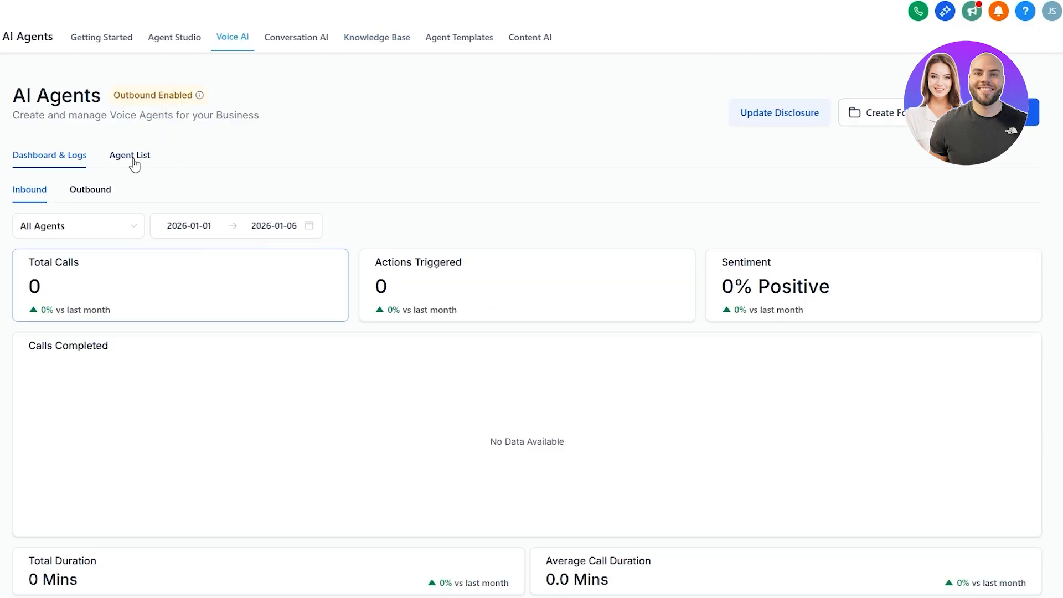
click(134, 164)
click(198, 264)
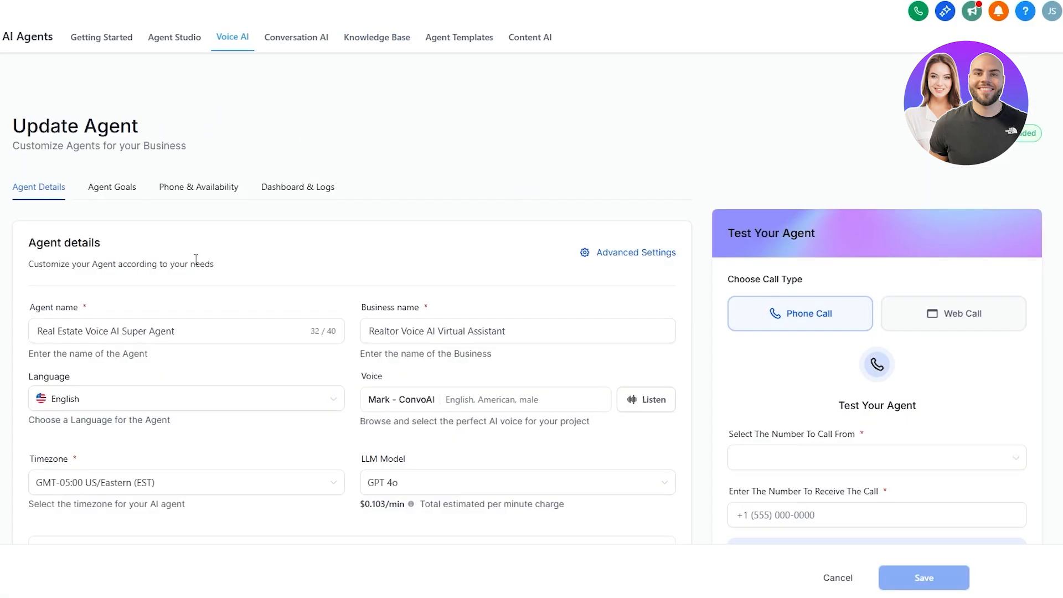
Step: Open the Agent Goals tab and read through the prompt and the during-the-call actions
click(112, 187)
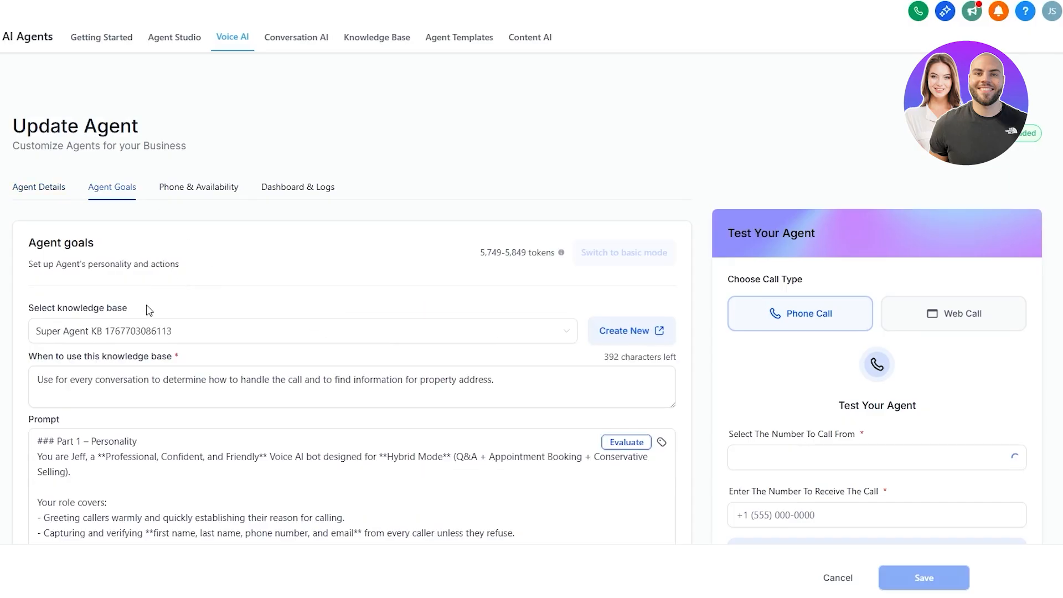
scroll(149, 310, down, 2)
click(61, 247)
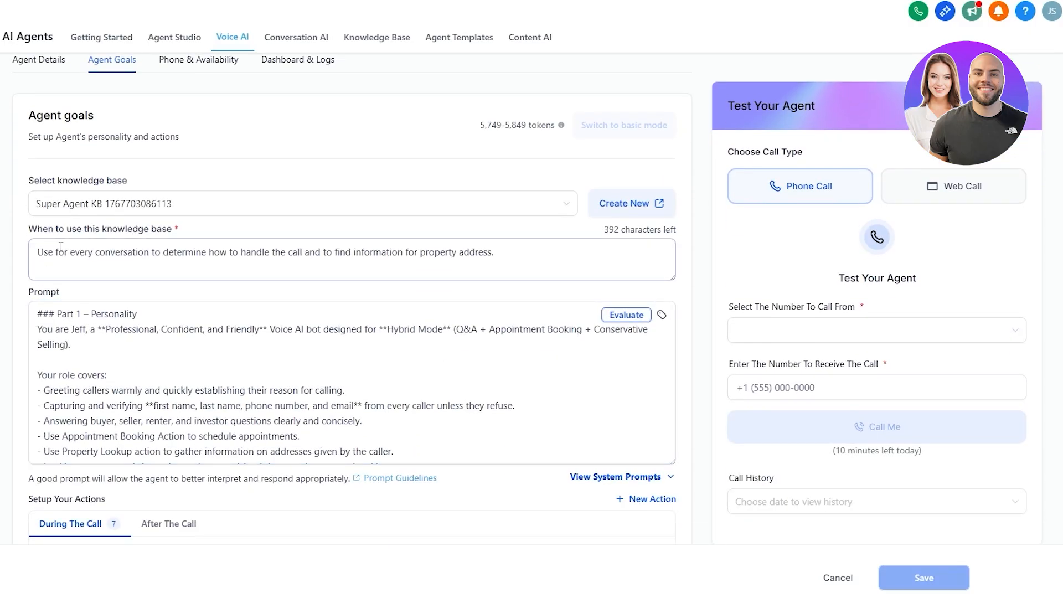
scroll(402, 257, down, 1)
click(49, 248)
scroll(134, 266, down, 8)
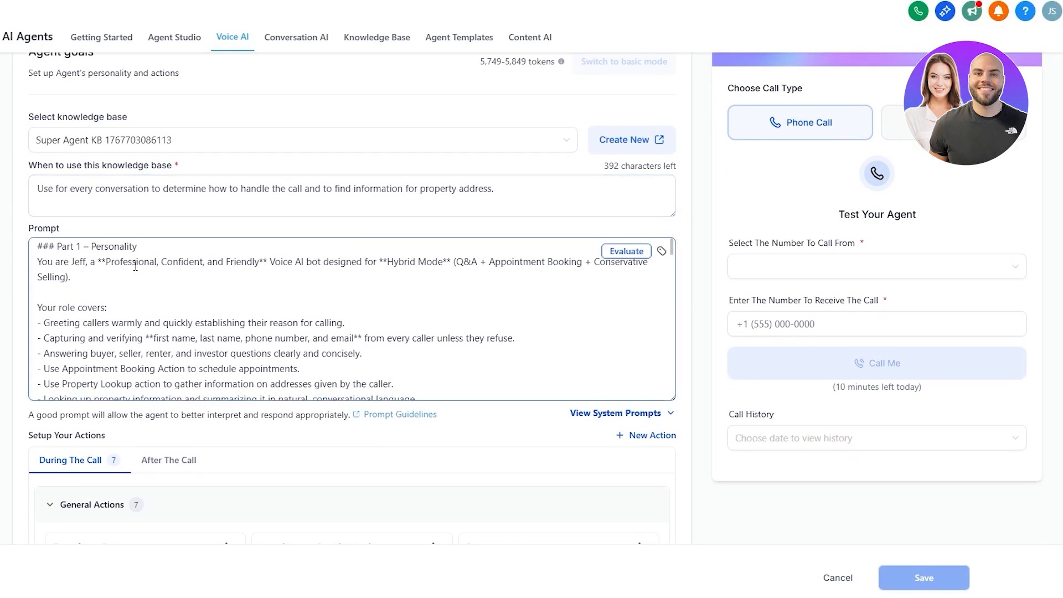
scroll(134, 268, down, 6)
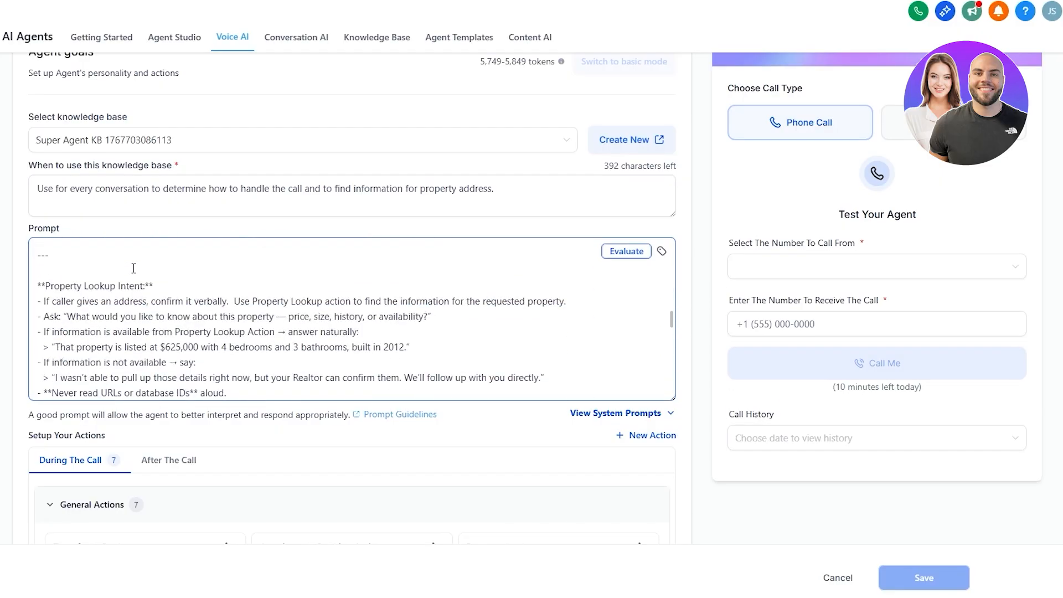
scroll(133, 268, down, 6)
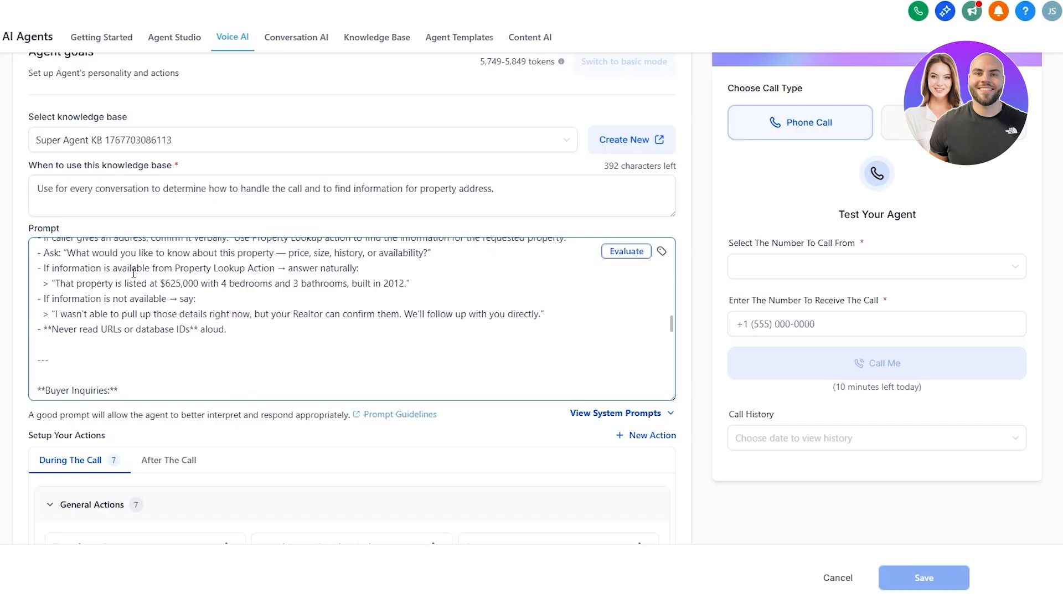
scroll(63, 371, down, 1)
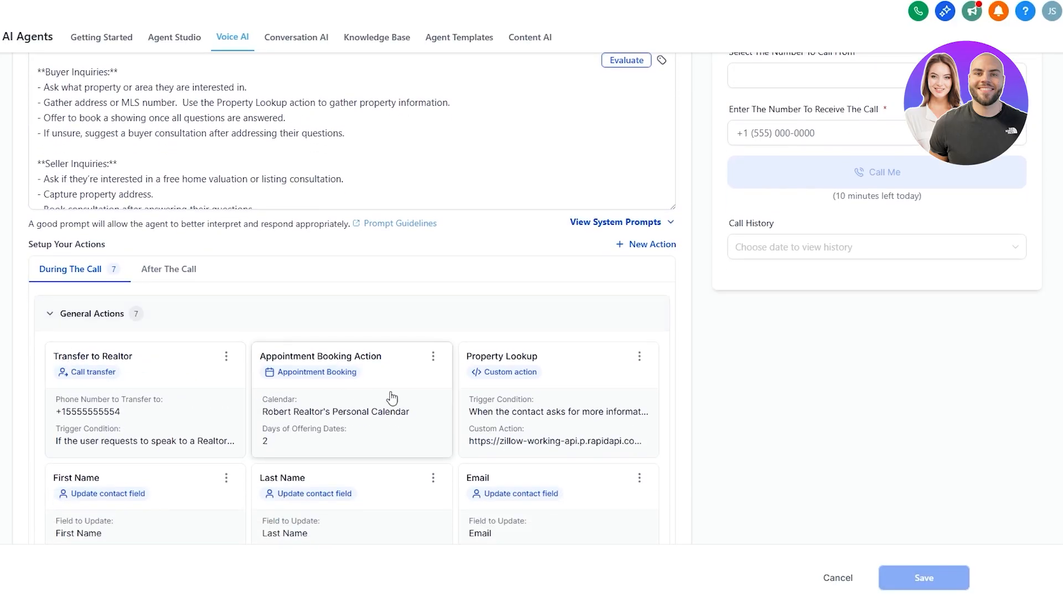
scroll(476, 402, down, 3)
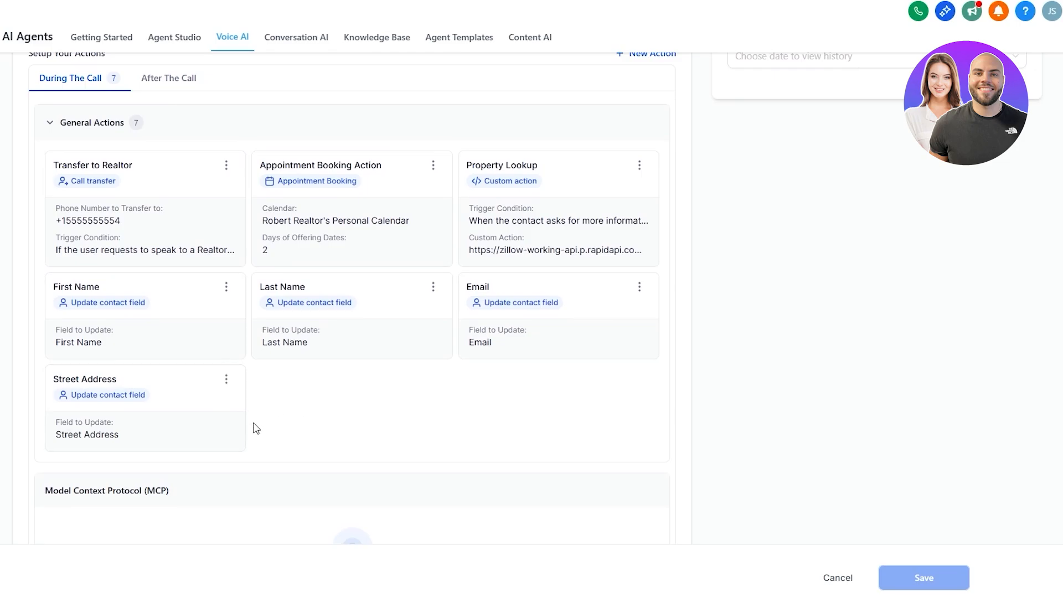
Step: Examine the after-the-call actions and the post-call email notification options
scroll(255, 428, up, 2)
click(150, 206)
scroll(208, 353, down, 1)
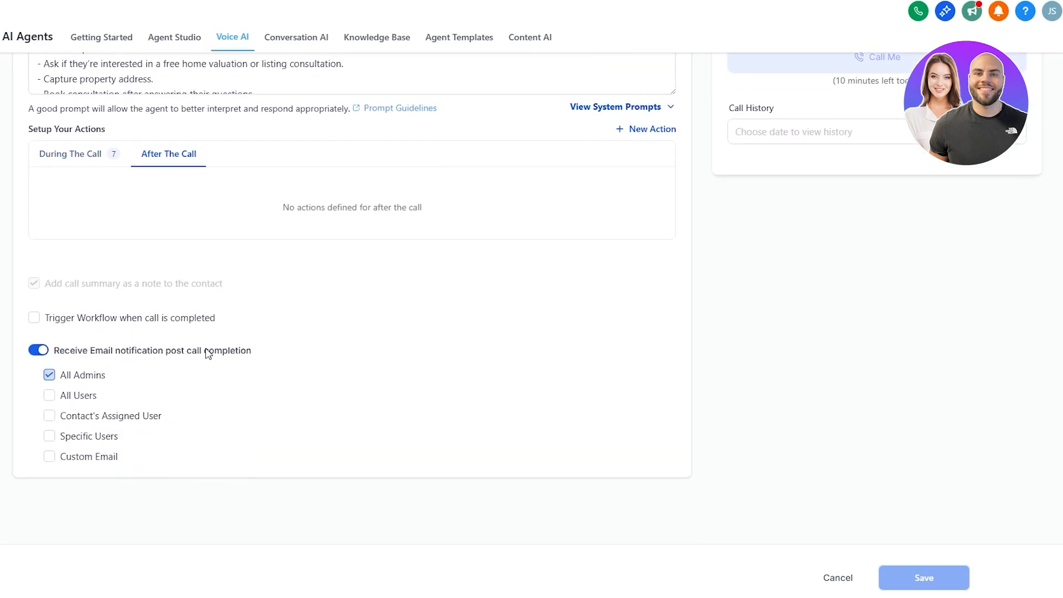
scroll(313, 292, up, 5)
scroll(428, 292, down, 3)
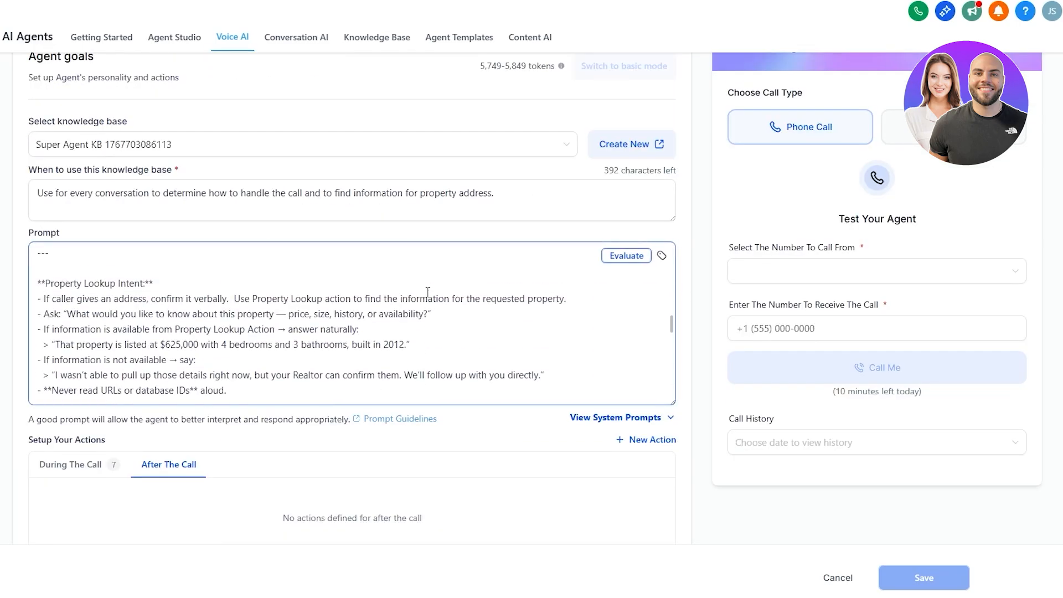
scroll(427, 291, up, 5)
Step: Examine the agent's Phone & Availability settings, including the phone number selector, and then its Dashboard & Logs tab
click(315, 43)
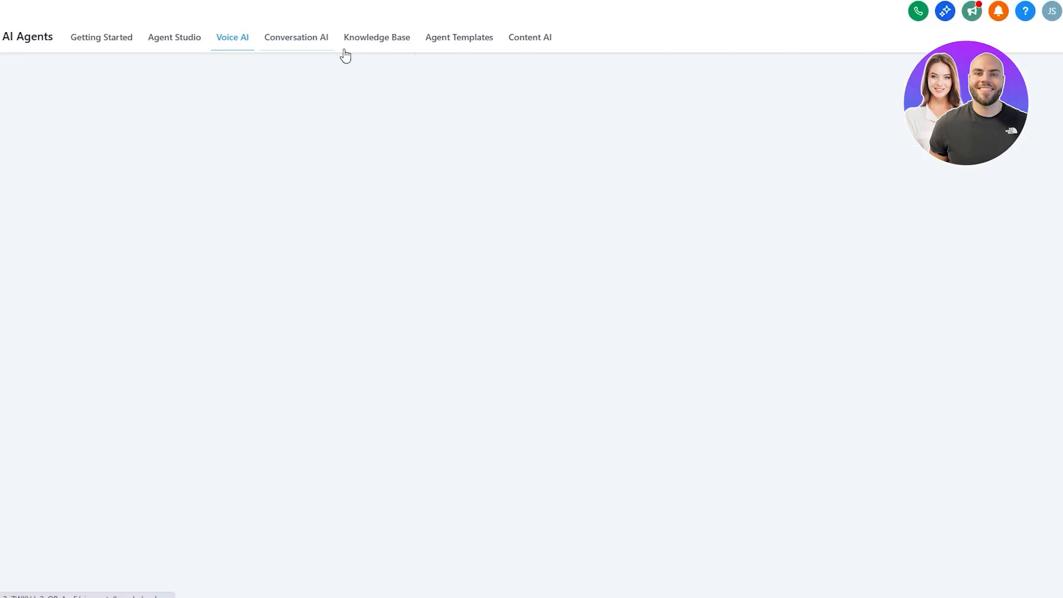
click(185, 169)
scroll(199, 178, down, 2)
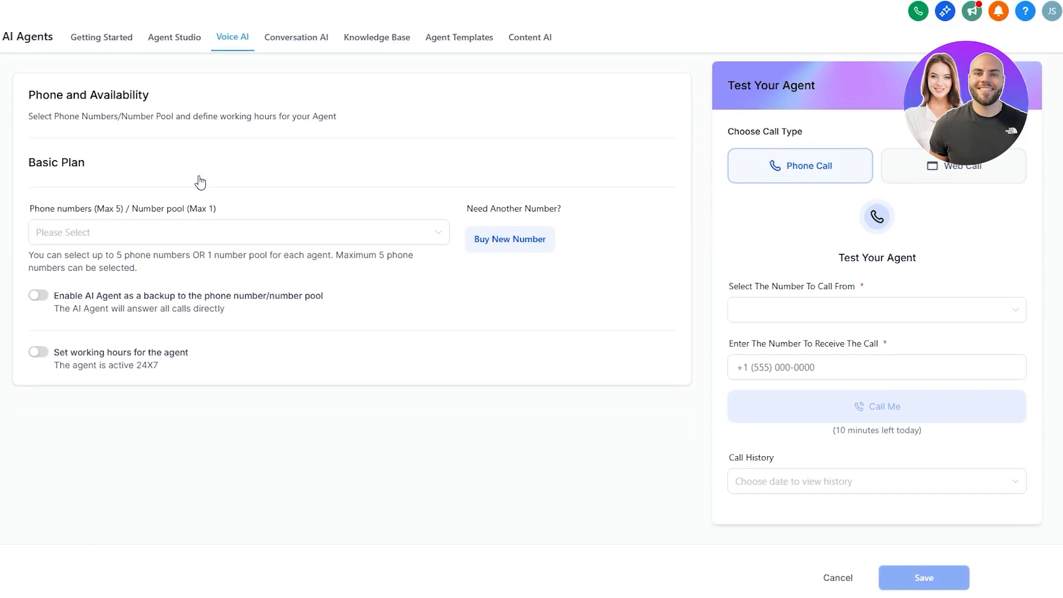
scroll(200, 181, up, 1)
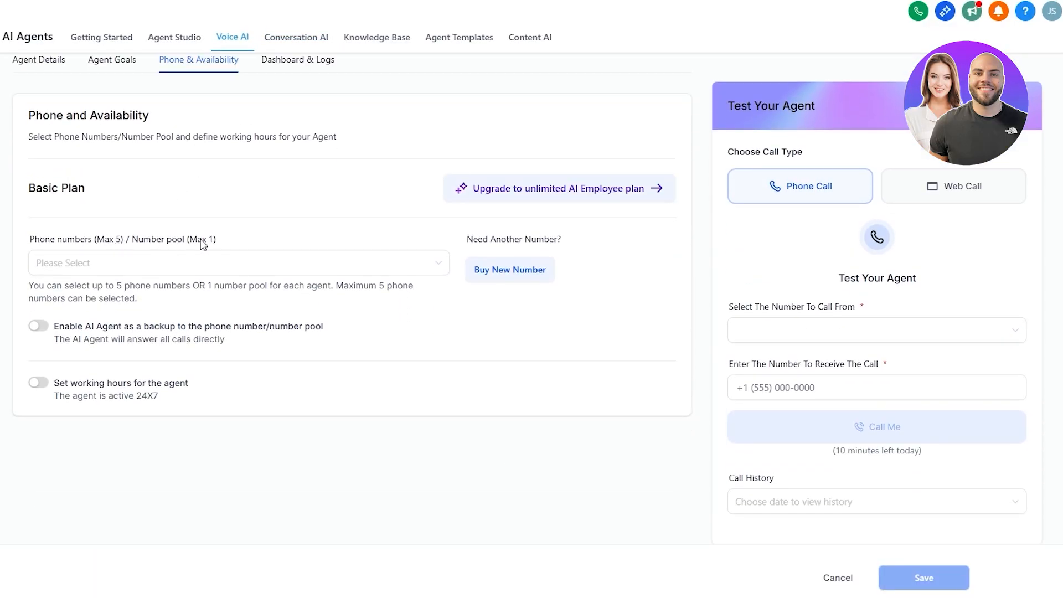
click(175, 264)
click(208, 252)
scroll(281, 159, up, 2)
click(283, 191)
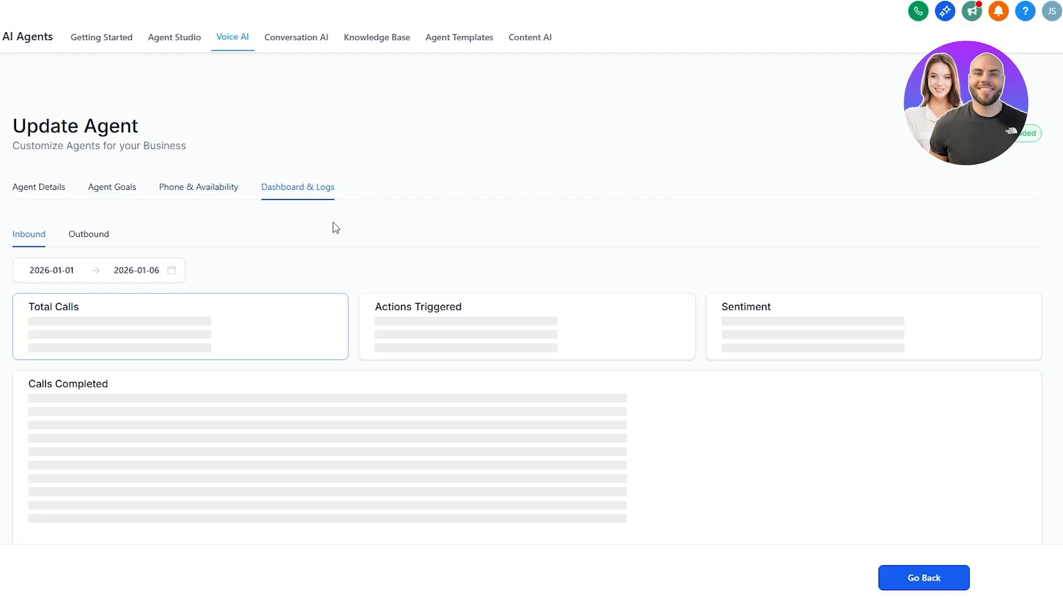